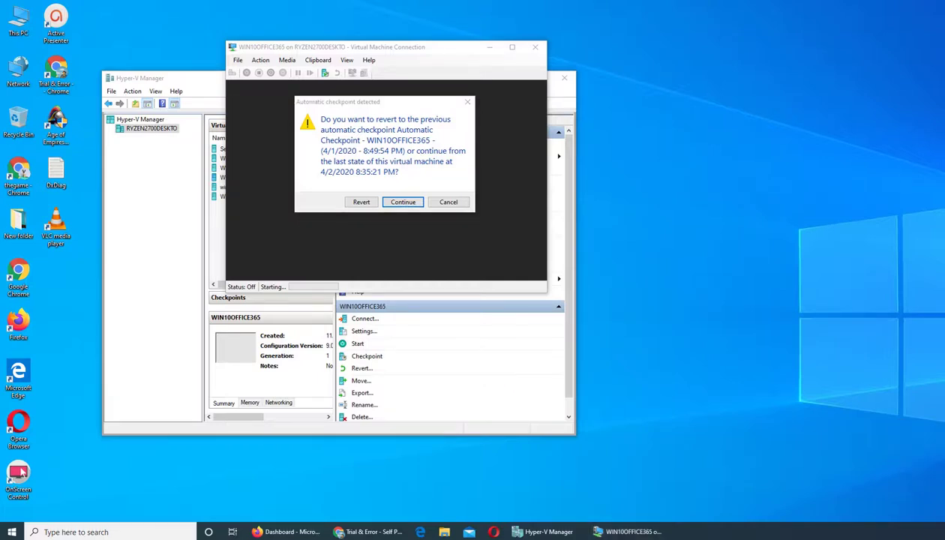
Switch to the Microsoft Teams admin center in Firefox and open the Manage teams page.
{"action": "mouse_move", "coordinate": [372, 535]}
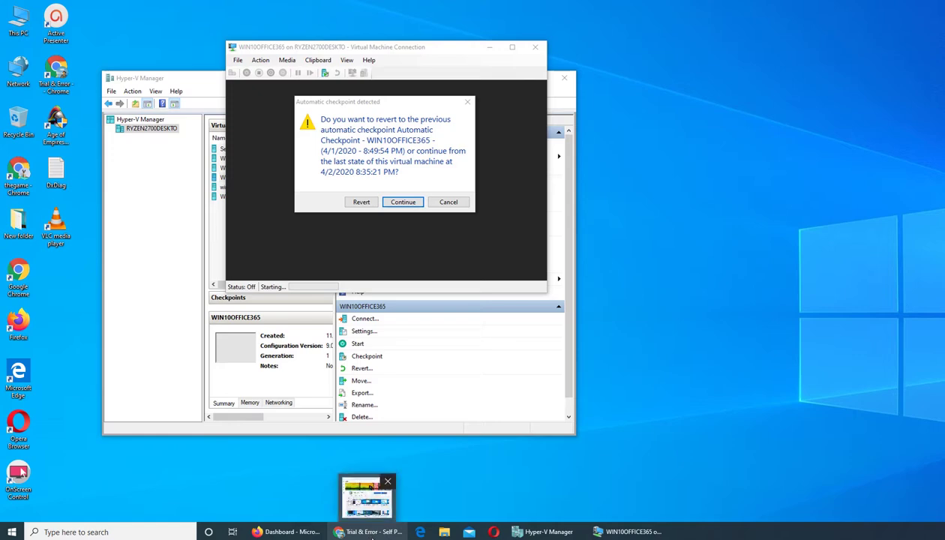
{"action": "left_click", "coordinate": [298, 534]}
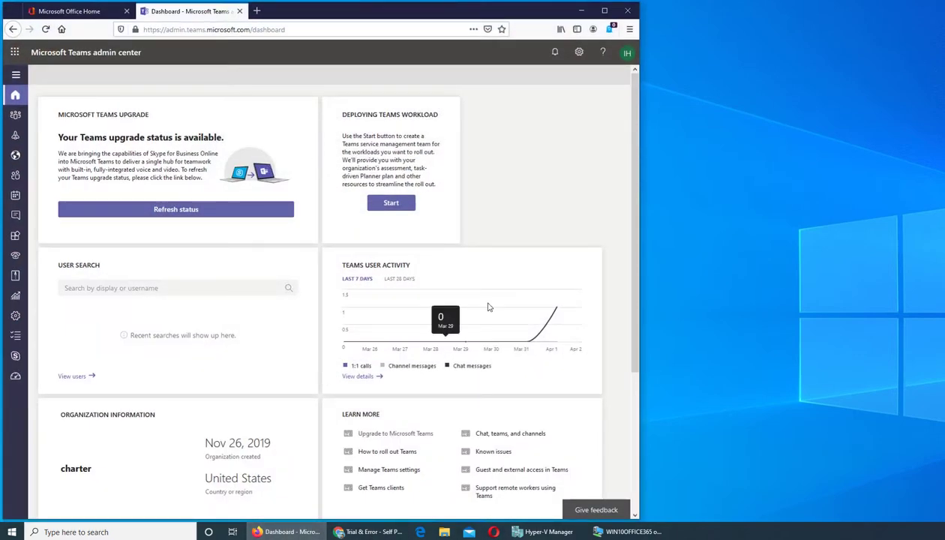
{"action": "mouse_move", "coordinate": [14, 118]}
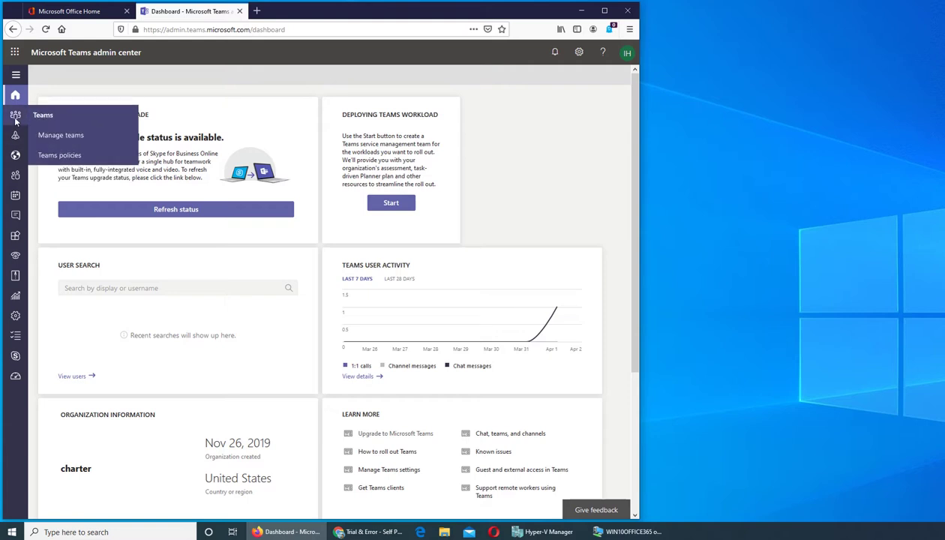
{"action": "left_click", "coordinate": [75, 135]}
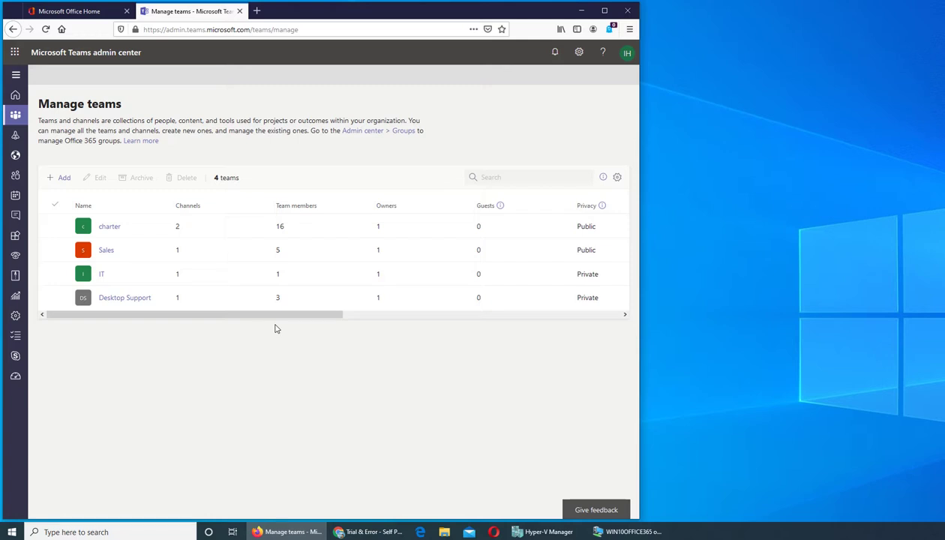
Start a new team named April2020 with the description "team meetings and schedules for april20".
{"action": "left_click", "coordinate": [63, 179]}
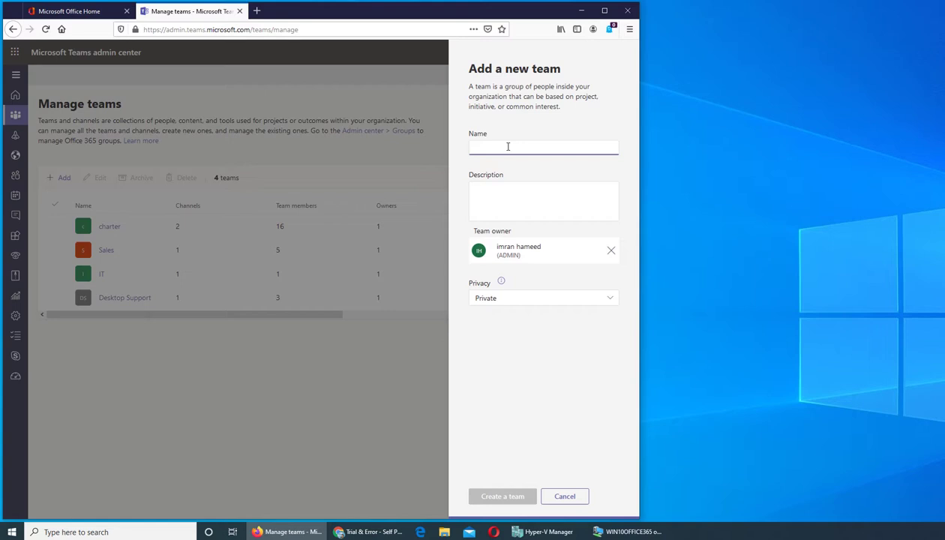
{"action": "type", "text": "Apri"}
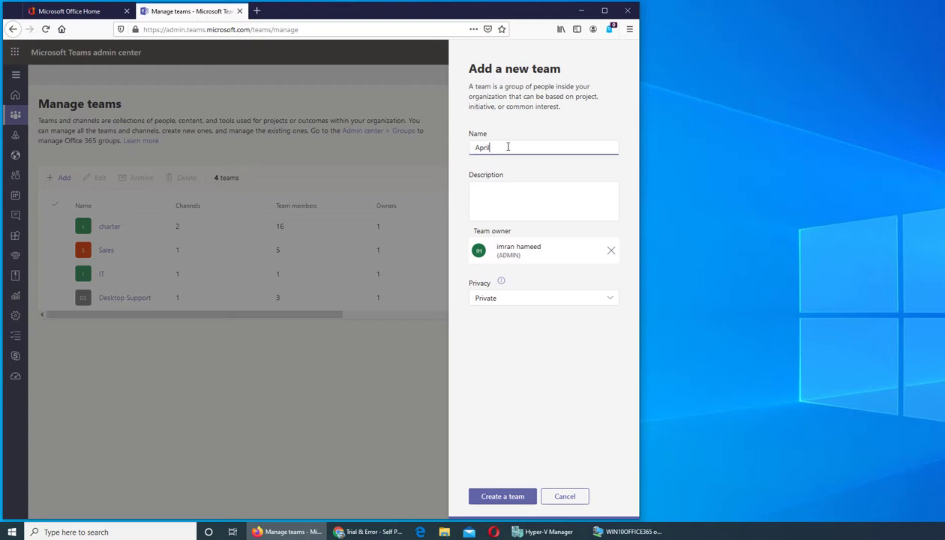
{"action": "type", "text": "l2020"}
{"action": "left_click", "coordinate": [506, 186]}
{"action": "type", "text": "team mee"}
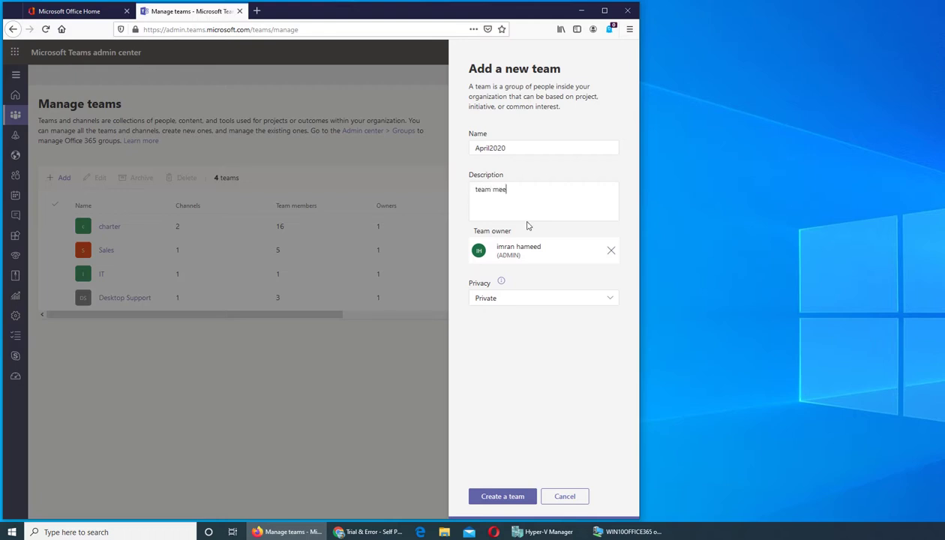
{"action": "type", "text": "tings and schedules for aprlil20"}
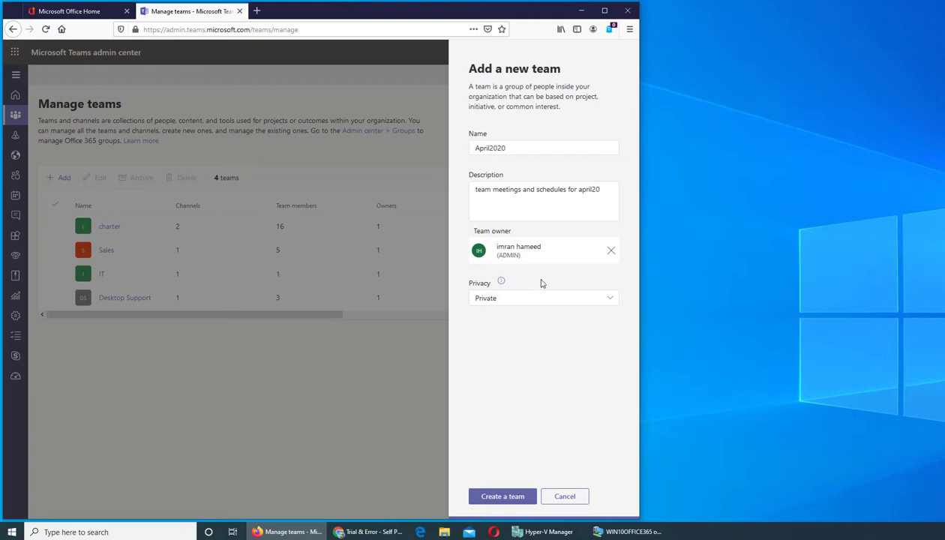
Replace the new team's default owner with Barack Obama.
{"action": "left_click", "coordinate": [611, 252]}
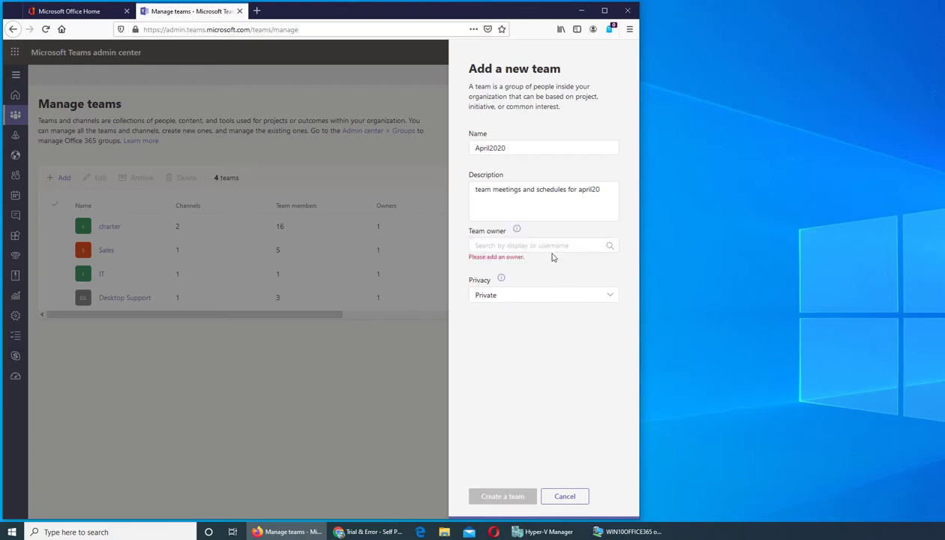
{"action": "left_click", "coordinate": [559, 245]}
{"action": "type", "text": "ali"}
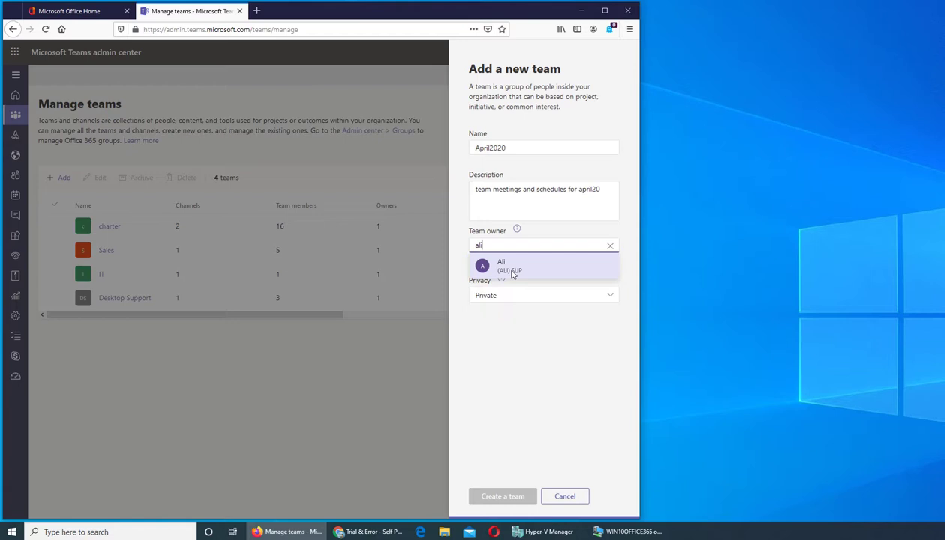
{"action": "left_click", "coordinate": [608, 247]}
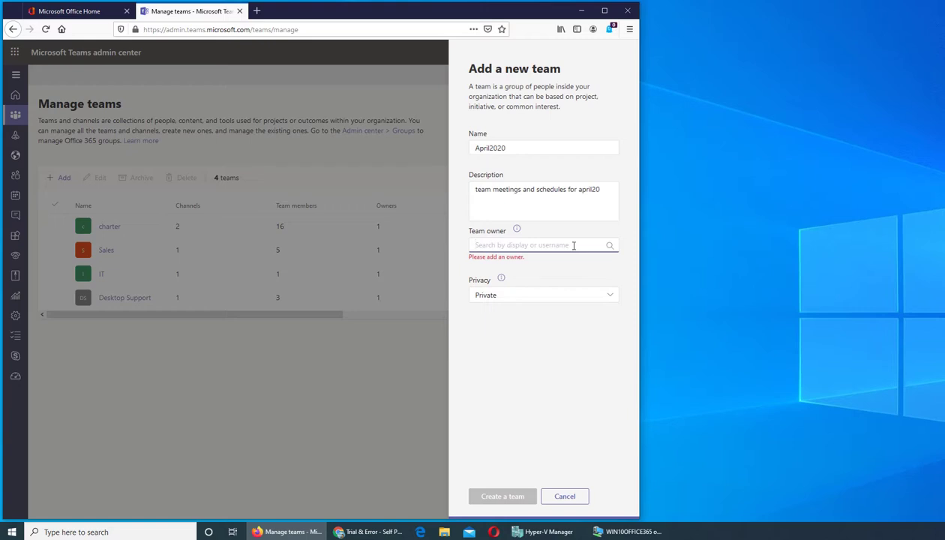
{"action": "type", "text": "obama"}
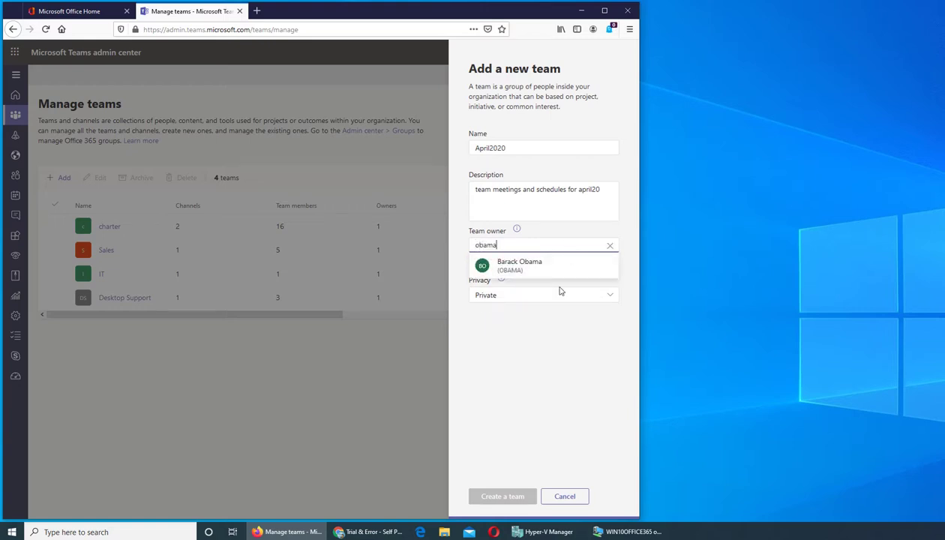
{"action": "left_click", "coordinate": [548, 268]}
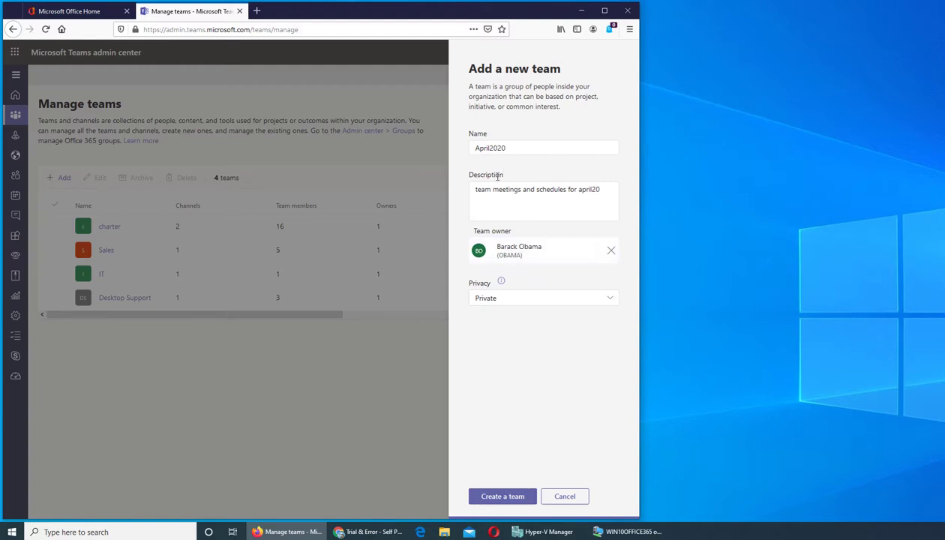
Set the new team's privacy to Public and create the team.
{"action": "left_click", "coordinate": [498, 300]}
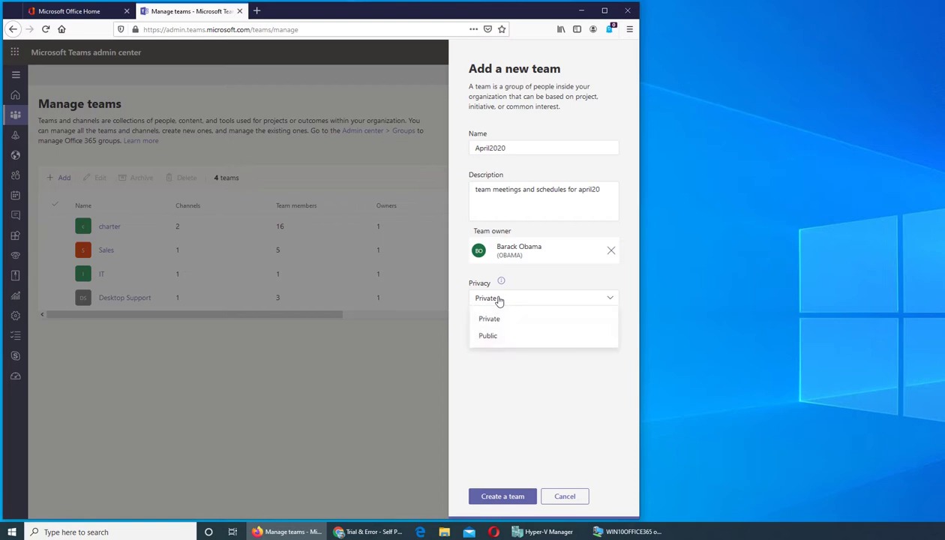
{"action": "left_click", "coordinate": [502, 339]}
{"action": "left_click", "coordinate": [503, 496]}
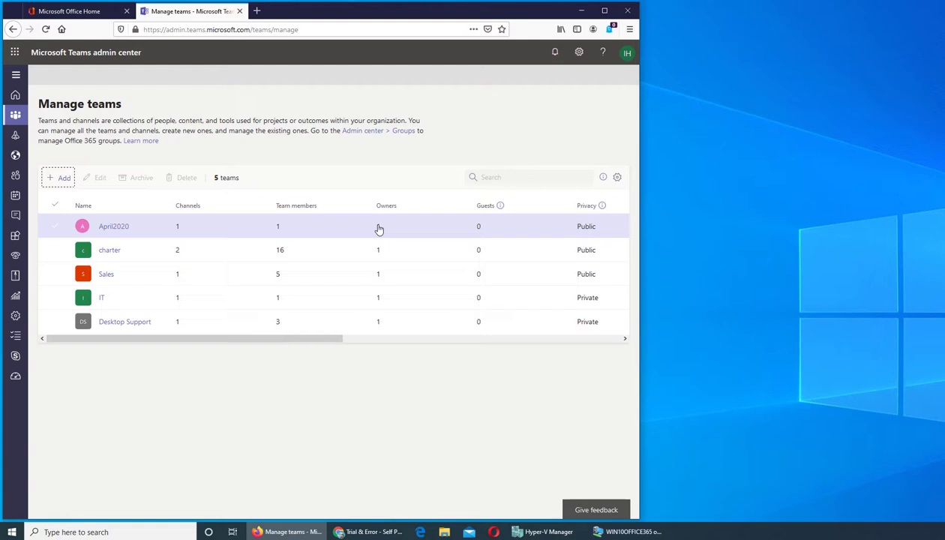
Examine the April2020 team's editable profile, Conversations and Channels settings, and leave them without applying changes.
{"action": "left_click", "coordinate": [83, 232]}
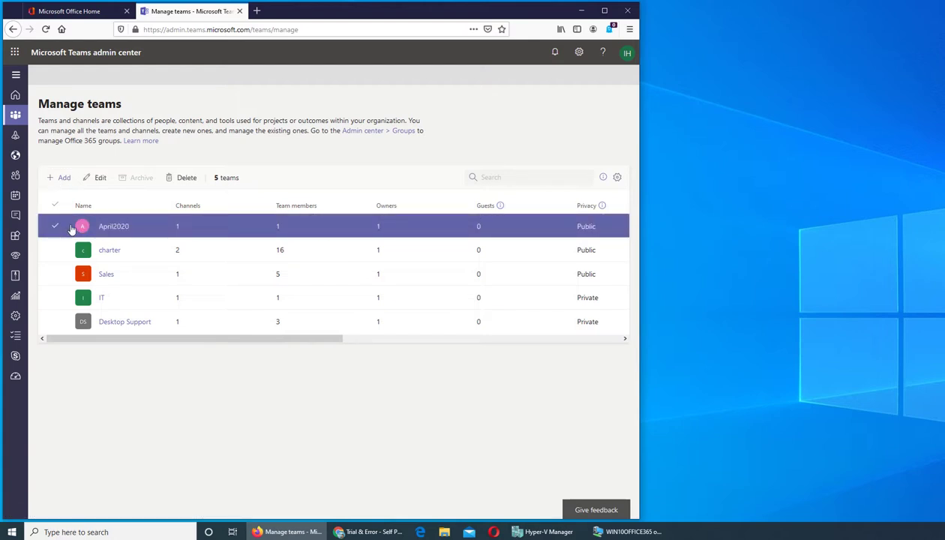
{"action": "left_click", "coordinate": [97, 177]}
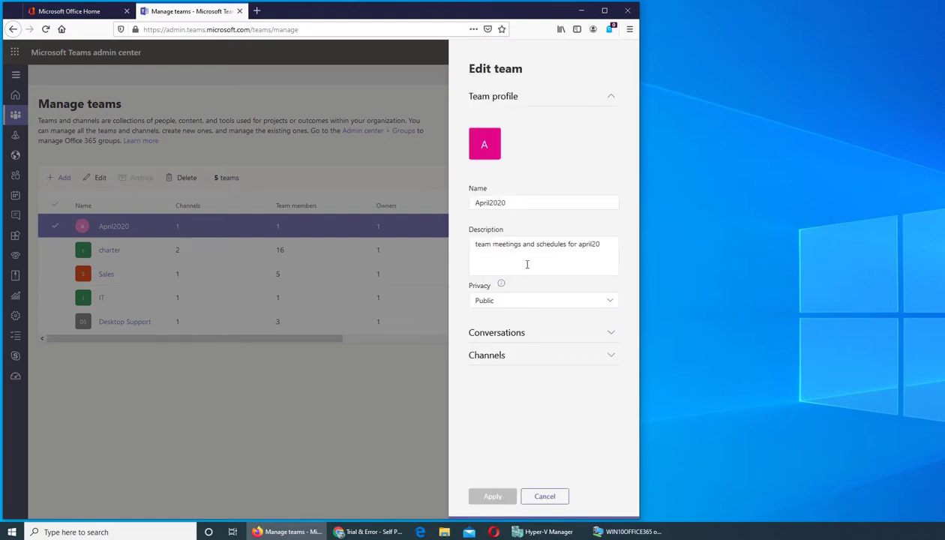
{"action": "left_click", "coordinate": [517, 333]}
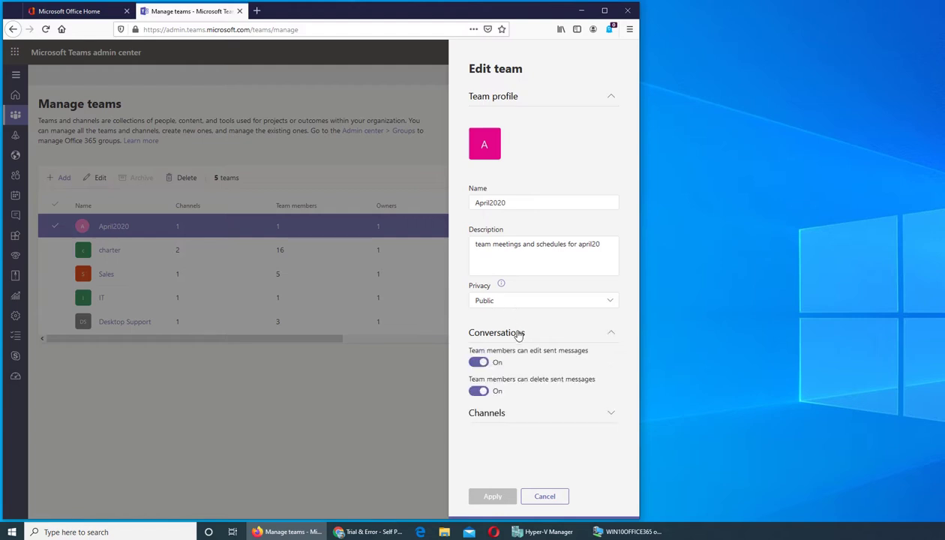
{"action": "left_click", "coordinate": [518, 333]}
{"action": "left_click", "coordinate": [518, 357]}
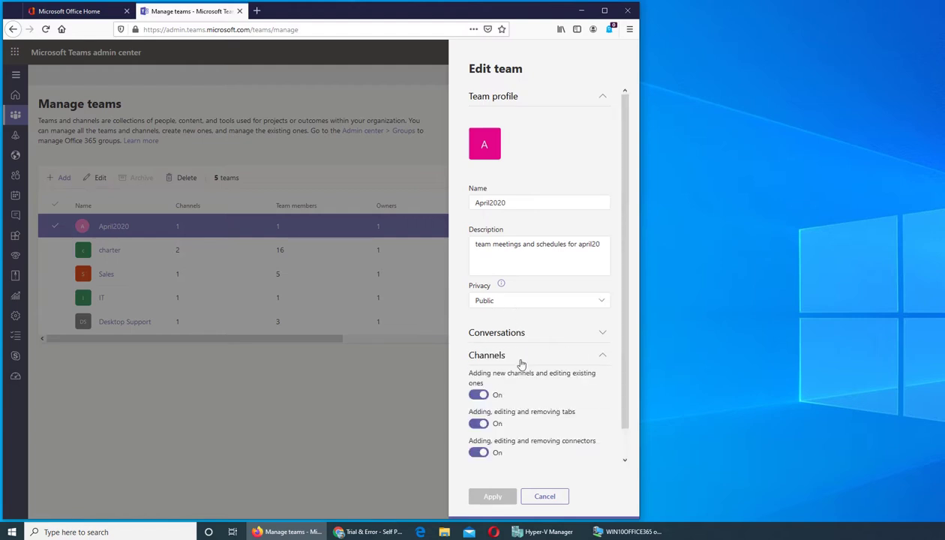
{"action": "scroll", "coordinate": [560, 388], "scroll_direction": "down", "scroll_amount": 1}
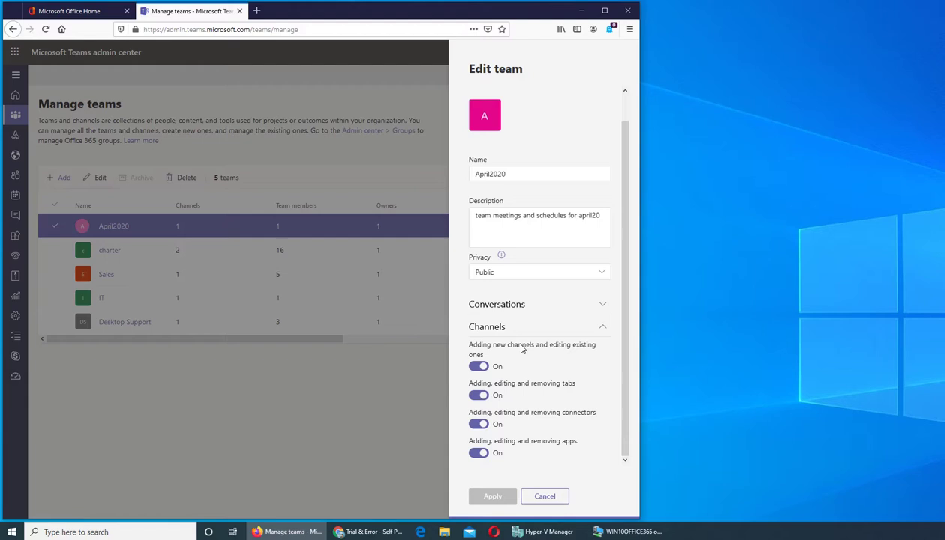
{"action": "scroll", "coordinate": [551, 397], "scroll_direction": "up", "scroll_amount": 1}
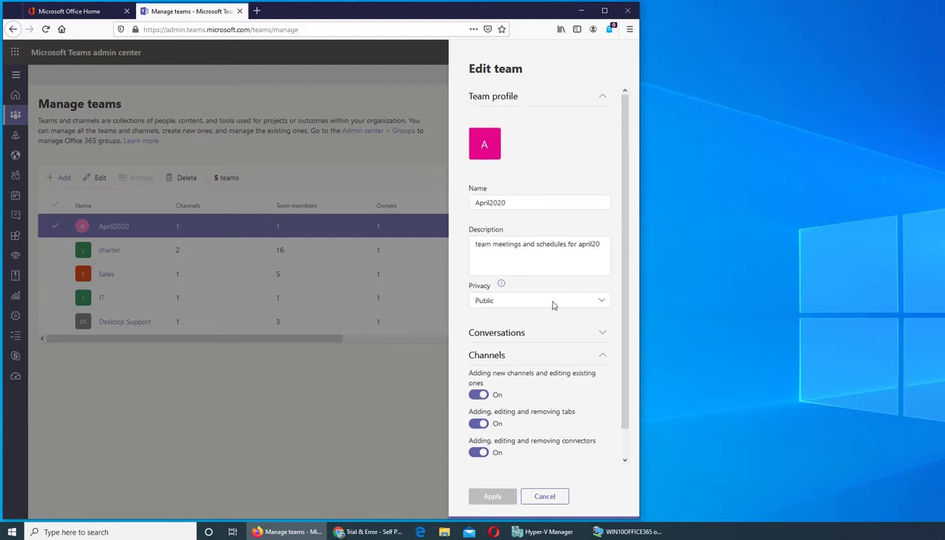
{"action": "left_click", "coordinate": [547, 497]}
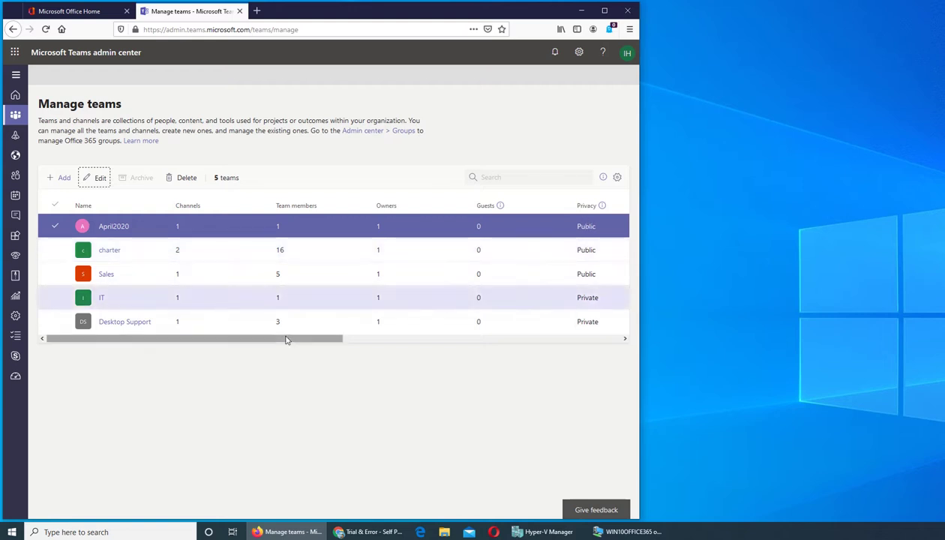
Review the remaining columns of the teams list and the column display options without changing them.
{"action": "left_click", "coordinate": [414, 327]}
{"action": "left_click", "coordinate": [416, 340]}
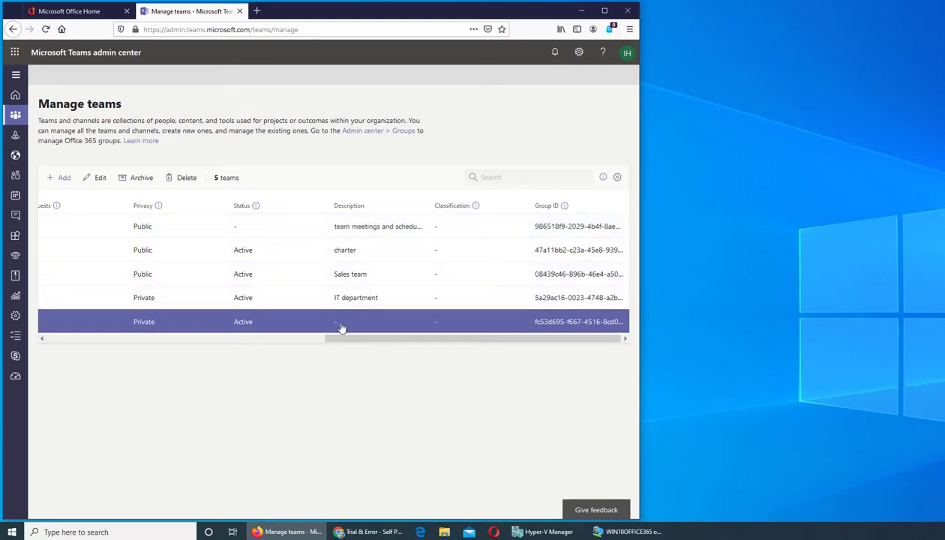
{"action": "left_click_drag", "start_coordinate": [338, 339], "coordinate": [365, 330]}
{"action": "left_click", "coordinate": [260, 338]}
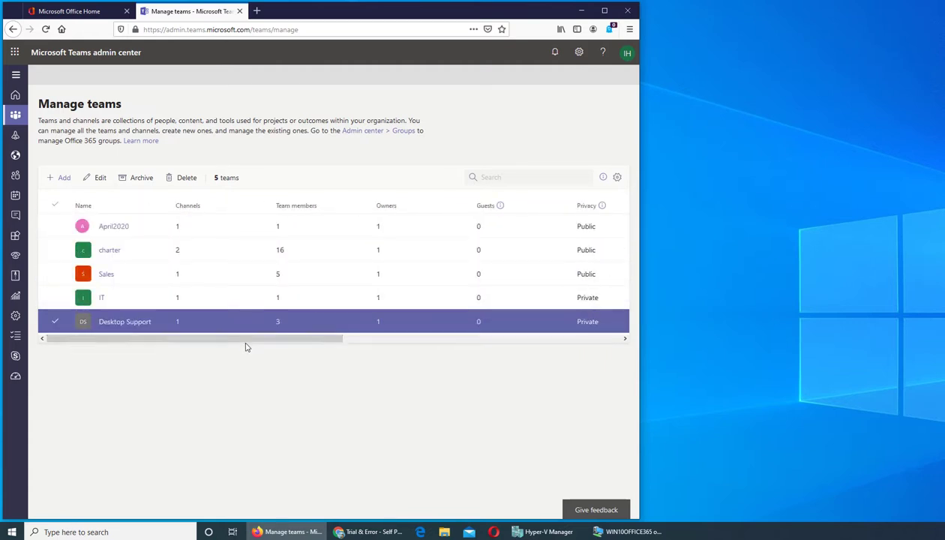
{"action": "left_click", "coordinate": [226, 236]}
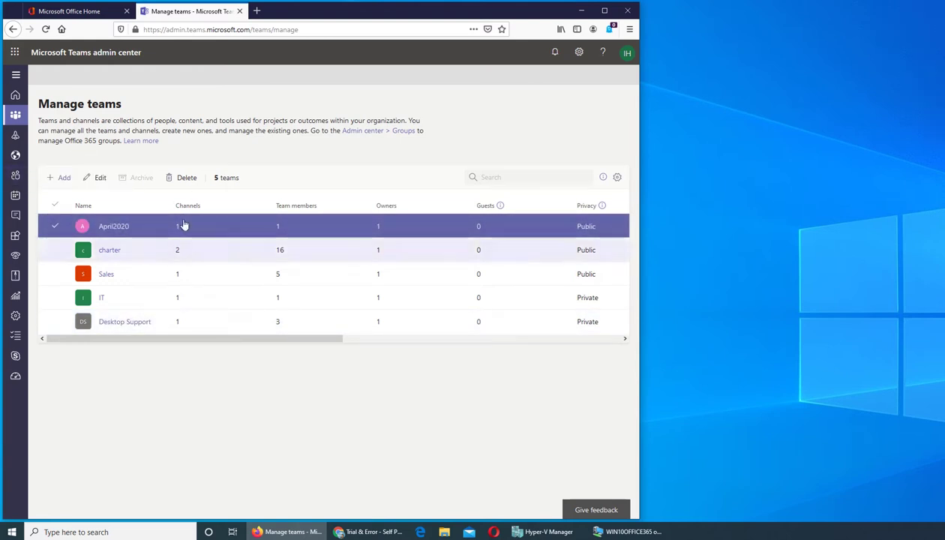
{"action": "double_click", "coordinate": [266, 234]}
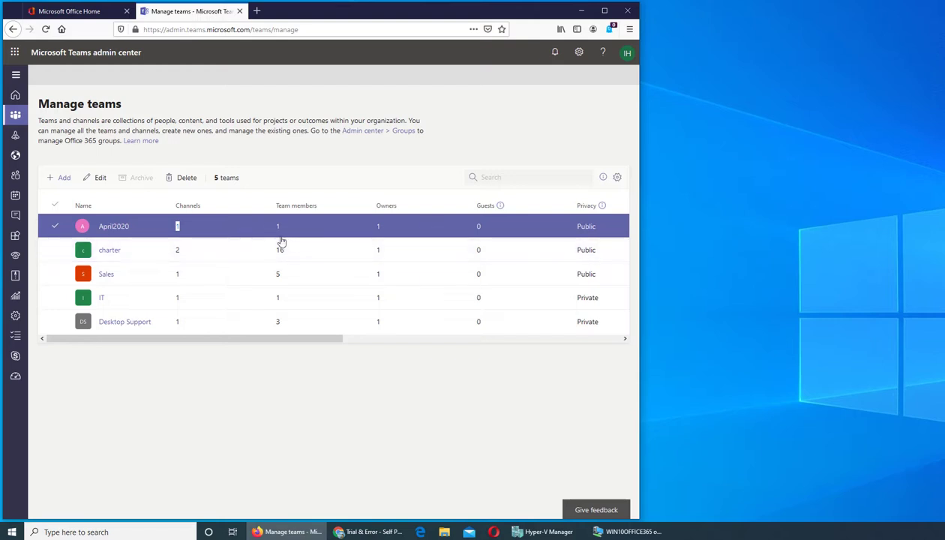
{"action": "left_click", "coordinate": [616, 177]}
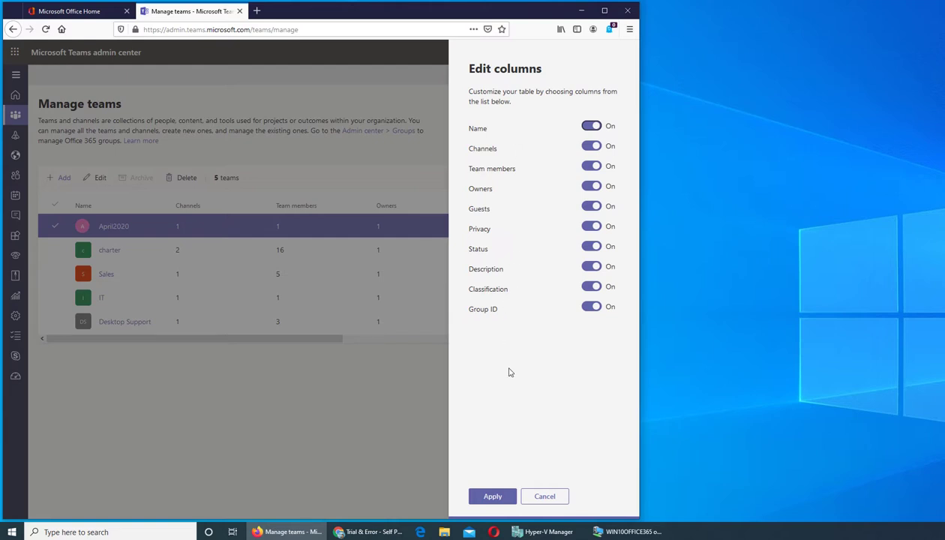
{"action": "left_click", "coordinate": [536, 500]}
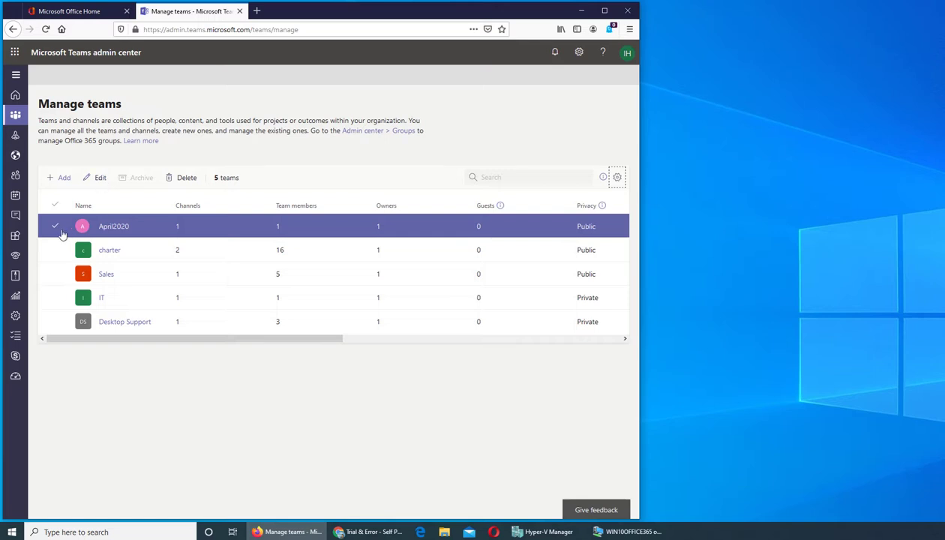
Open the charter team and review its member list, including Barack Obama's user profile.
{"action": "left_click", "coordinate": [108, 250]}
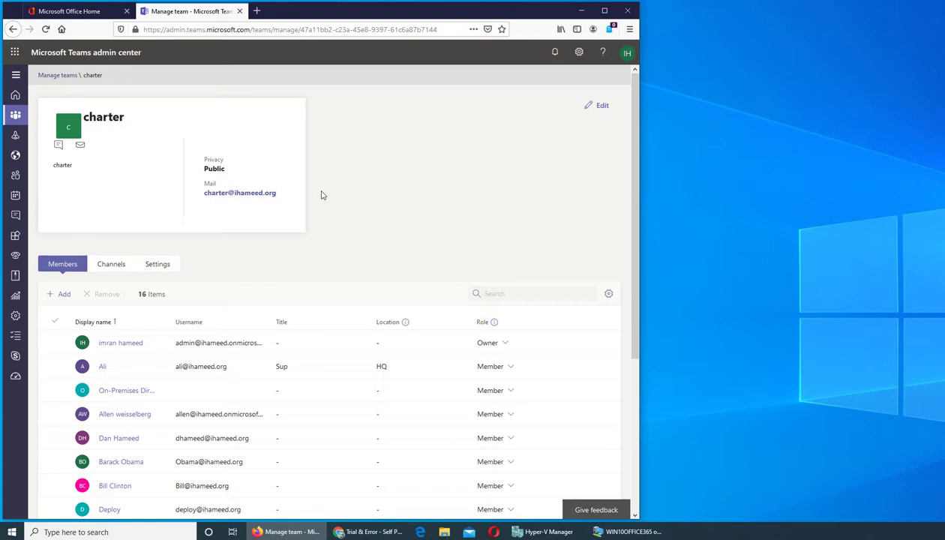
{"action": "scroll", "coordinate": [321, 195], "scroll_direction": "down", "scroll_amount": 3}
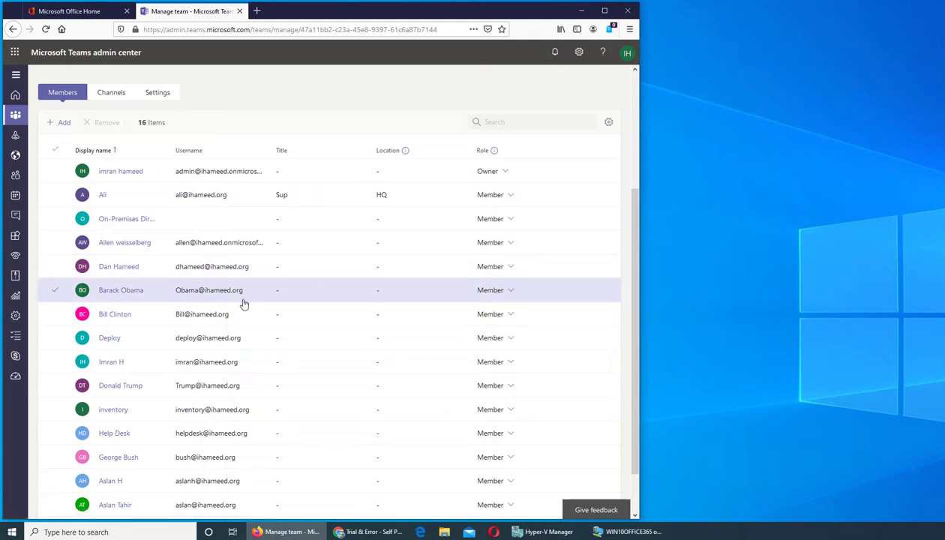
{"action": "left_click", "coordinate": [118, 292]}
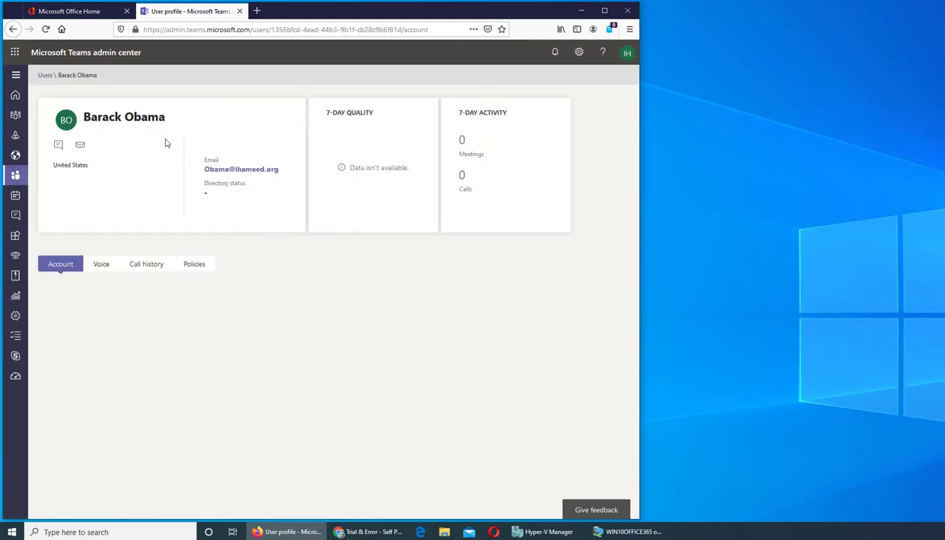
{"action": "left_click", "coordinate": [12, 30]}
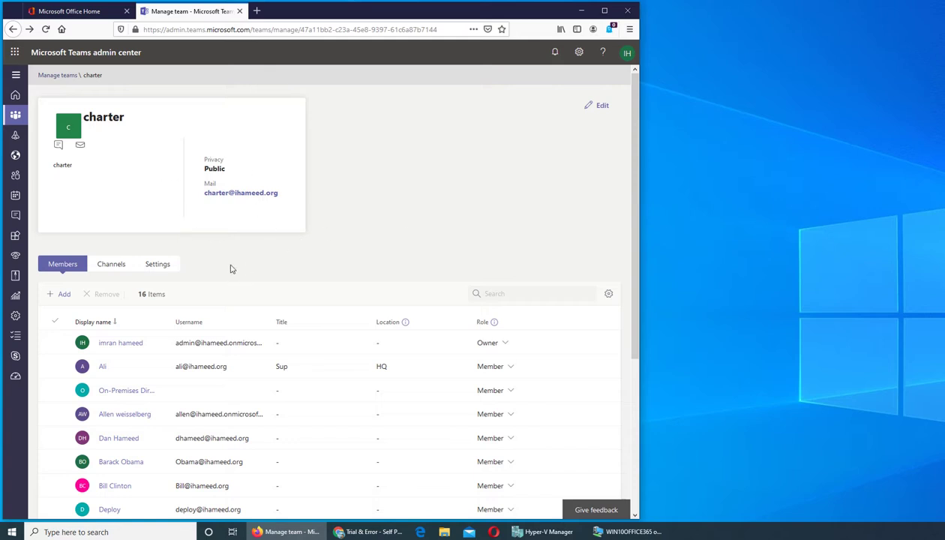
{"action": "scroll", "coordinate": [405, 249], "scroll_direction": "down", "scroll_amount": 5}
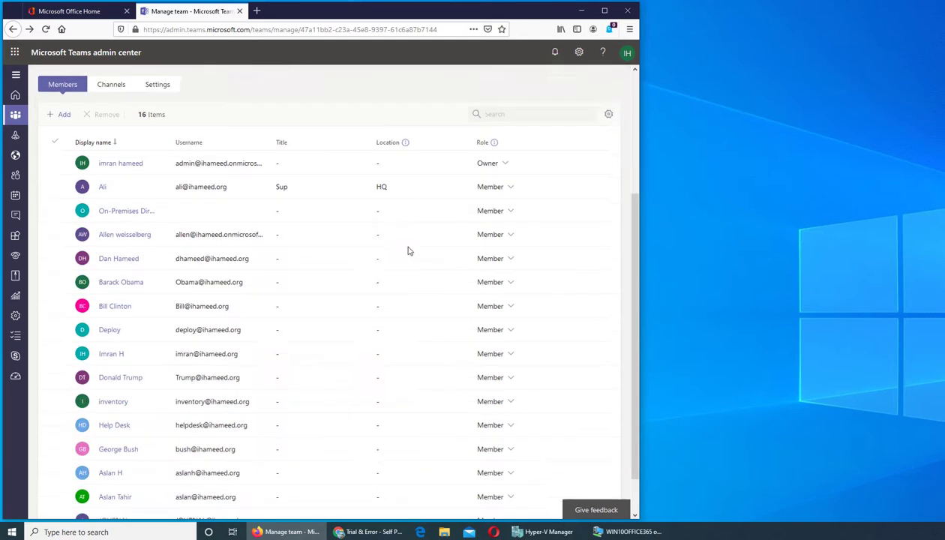
{"action": "scroll", "coordinate": [408, 250], "scroll_direction": "down", "scroll_amount": 2}
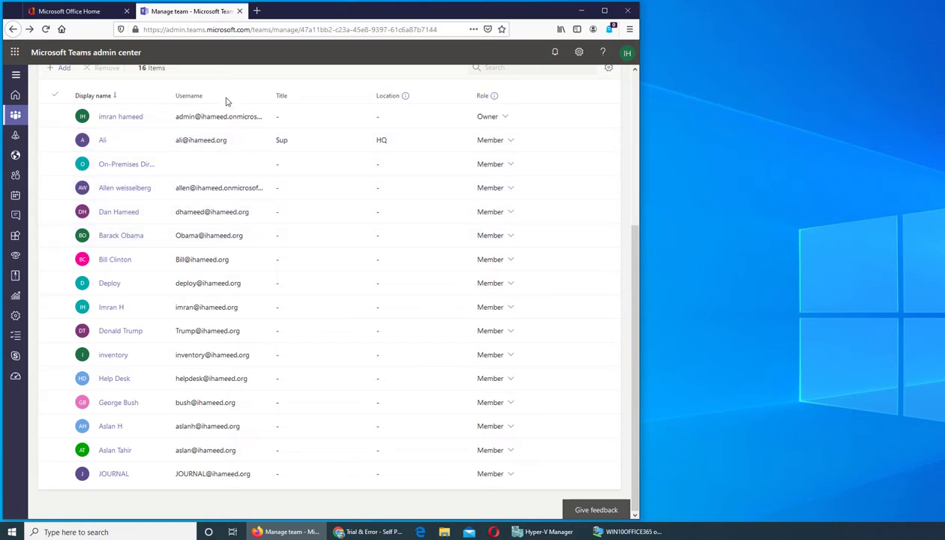
{"action": "scroll", "coordinate": [341, 286], "scroll_direction": "up", "scroll_amount": 3}
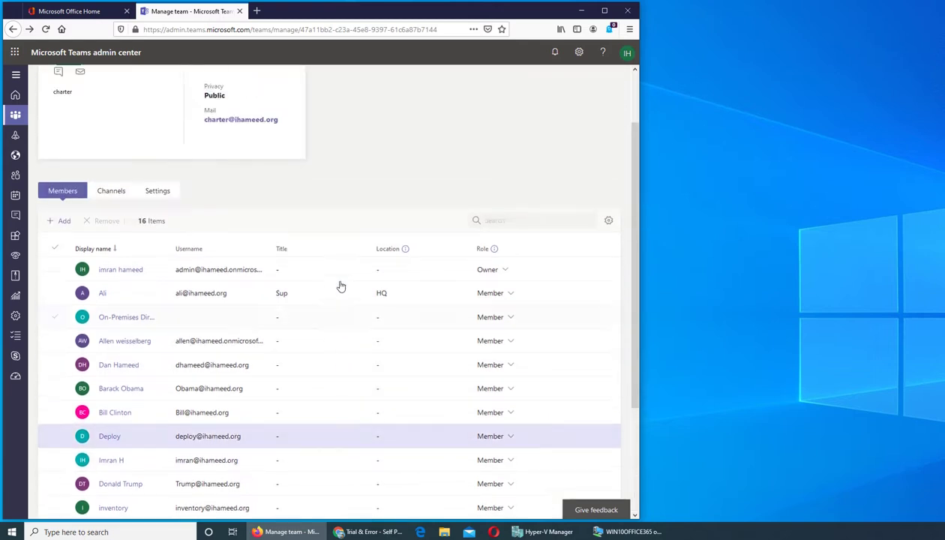
Review the roles in the charter team's member list and the role options available for a member without changing them.
{"action": "scroll", "coordinate": [341, 286], "scroll_direction": "up", "scroll_amount": 2}
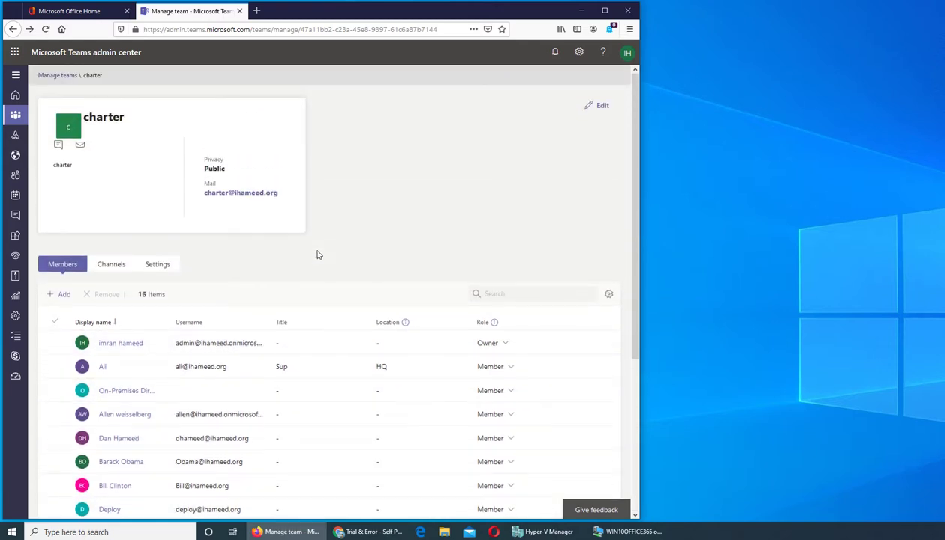
{"action": "scroll", "coordinate": [403, 255], "scroll_direction": "down", "scroll_amount": 4}
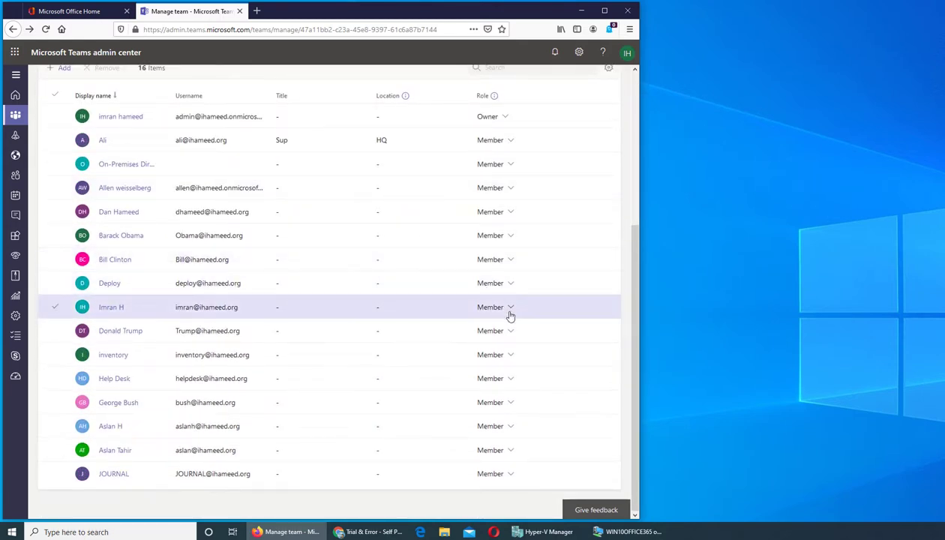
{"action": "left_click", "coordinate": [511, 308]}
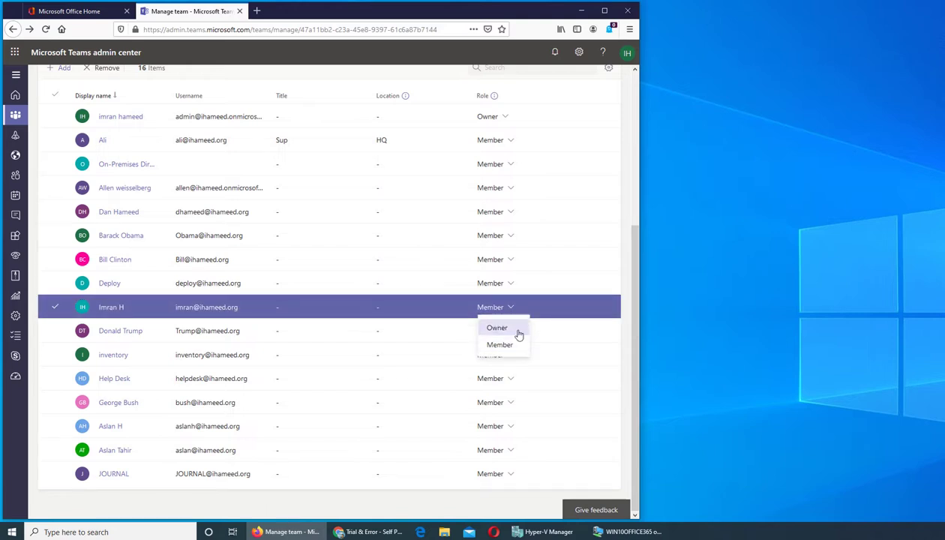
{"action": "scroll", "coordinate": [435, 120], "scroll_direction": "up", "scroll_amount": 4}
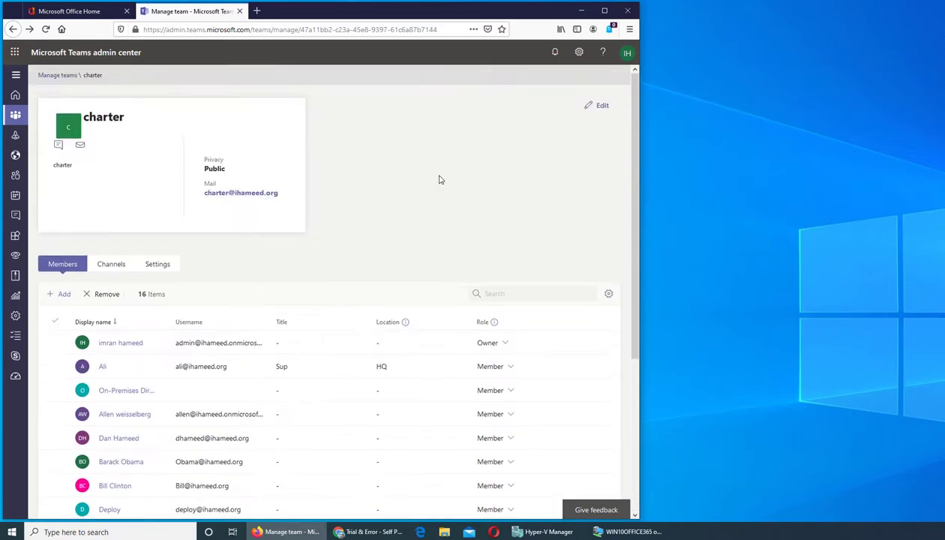
Review the charter team's channels and the Add channel form, leaving the form without adding a channel.
{"action": "left_click", "coordinate": [113, 265]}
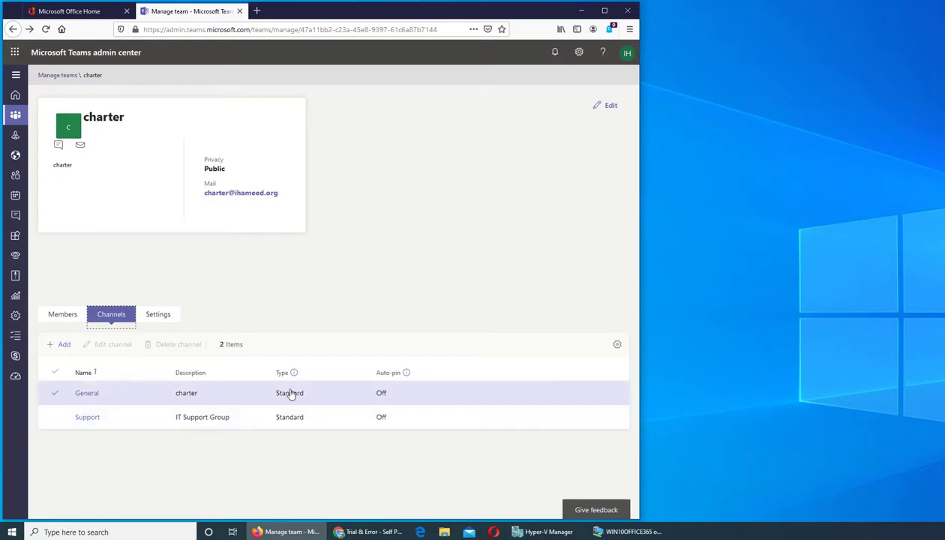
{"action": "left_click", "coordinate": [62, 346]}
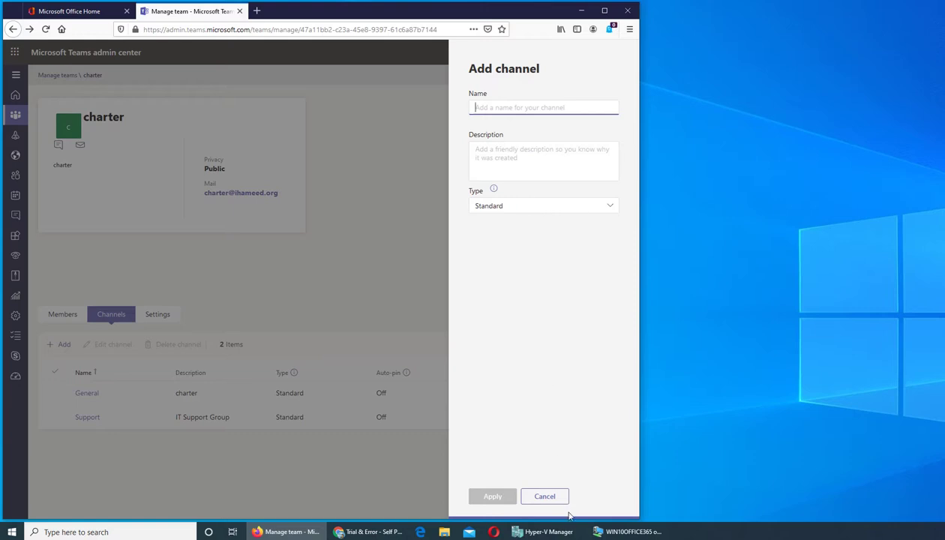
{"action": "left_click", "coordinate": [547, 497]}
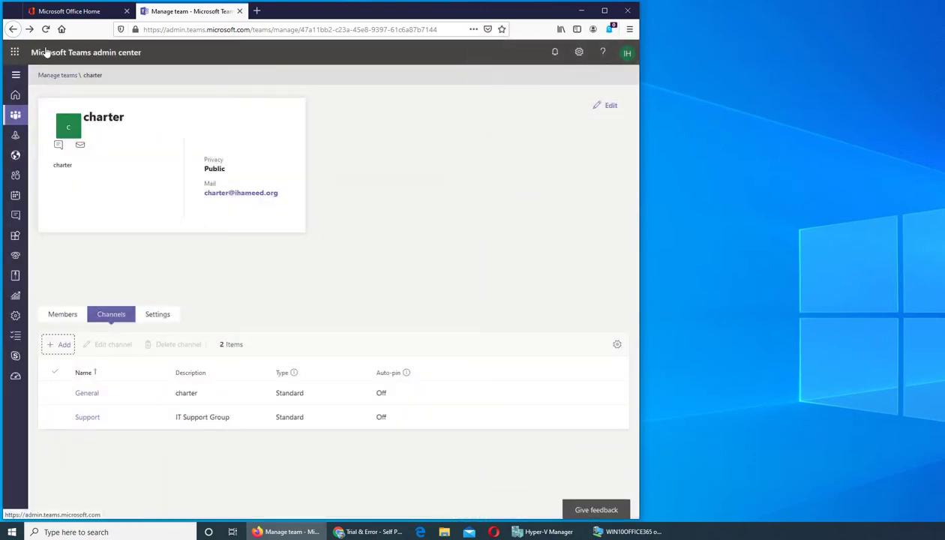
Return to the teams list, open the April2020 team and try to search its member list by a user's first name.
{"action": "mouse_move", "coordinate": [14, 115]}
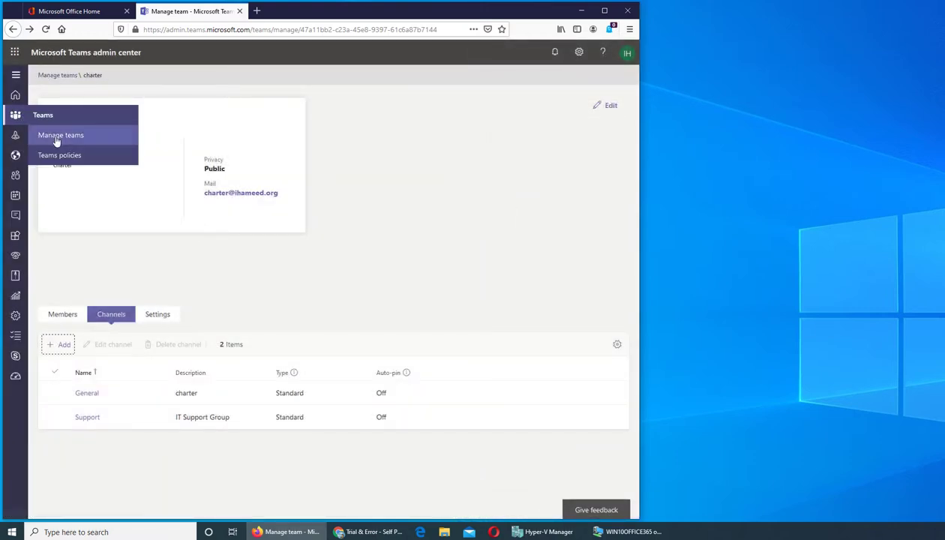
{"action": "left_click", "coordinate": [28, 138]}
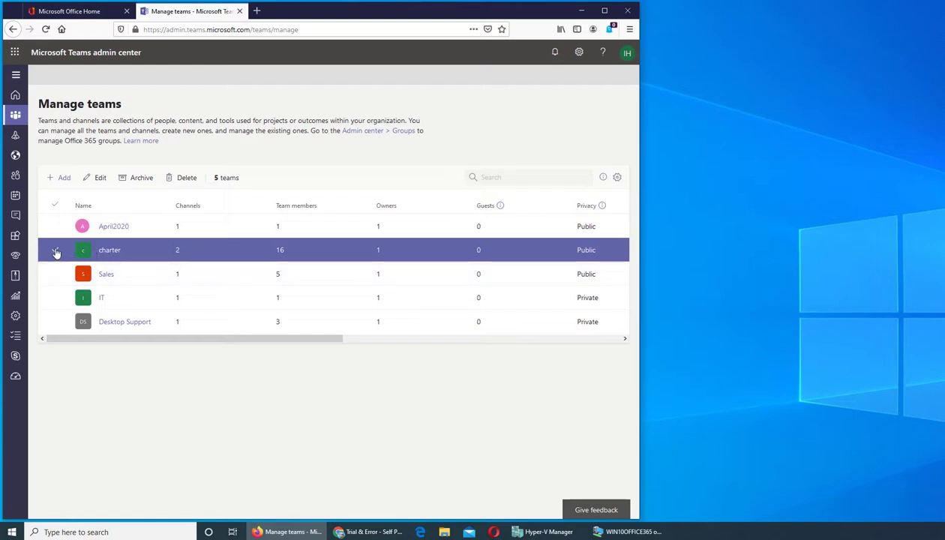
{"action": "left_click", "coordinate": [111, 228]}
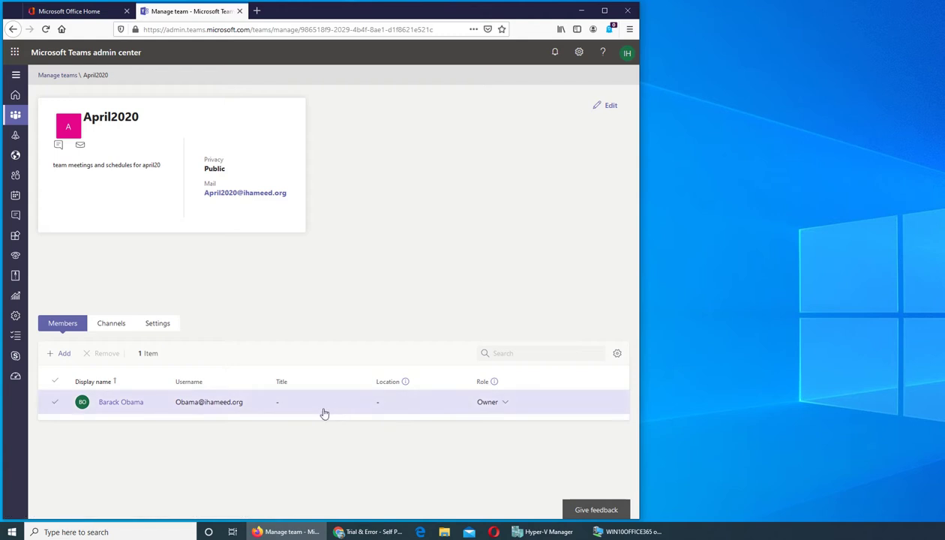
{"action": "left_click", "coordinate": [508, 355]}
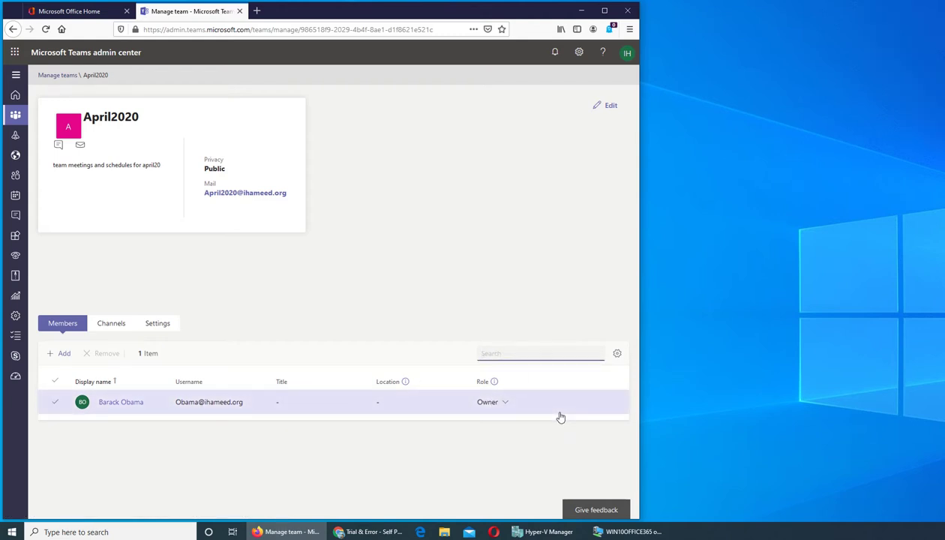
{"action": "type", "text": "imran"}
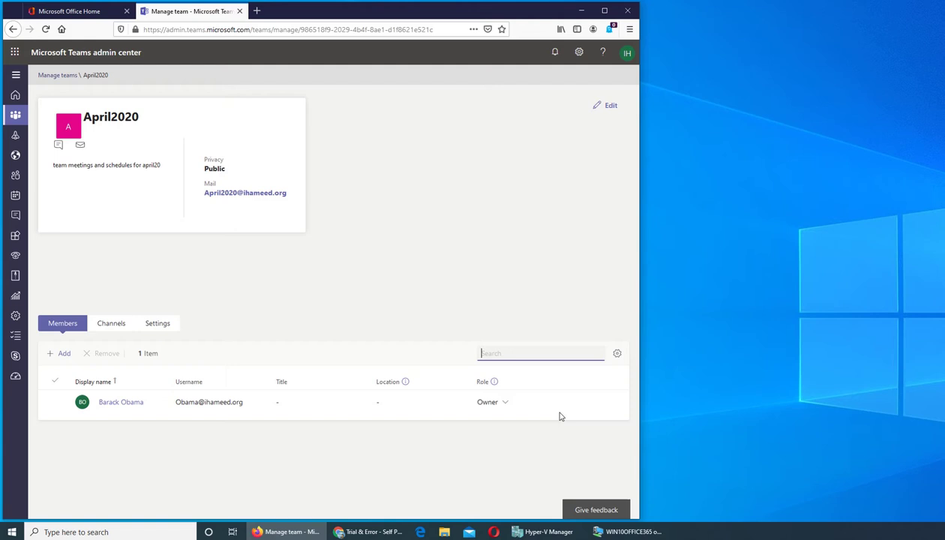
Review the April2020 team's channels, member column options, and Conversations and Channels settings without changing them.
{"action": "left_click", "coordinate": [111, 330]}
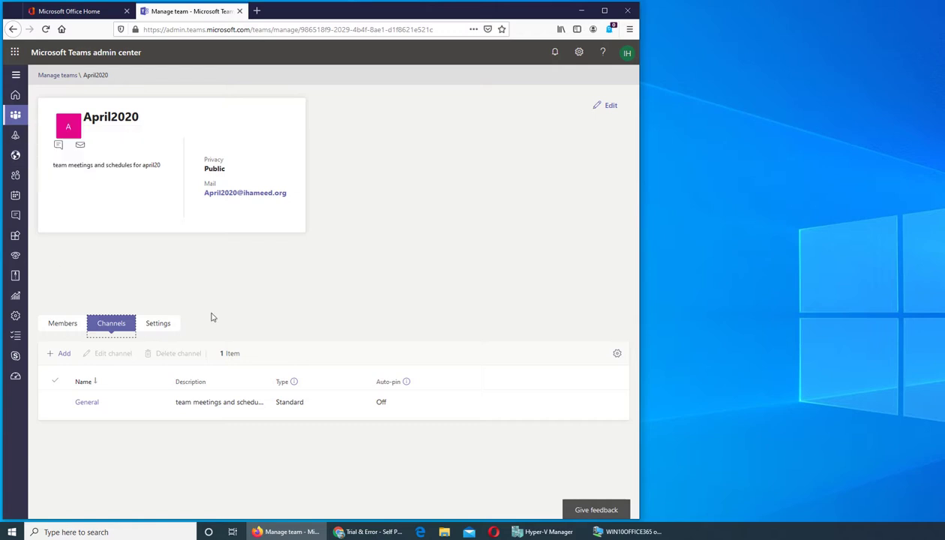
{"action": "left_click", "coordinate": [66, 327]}
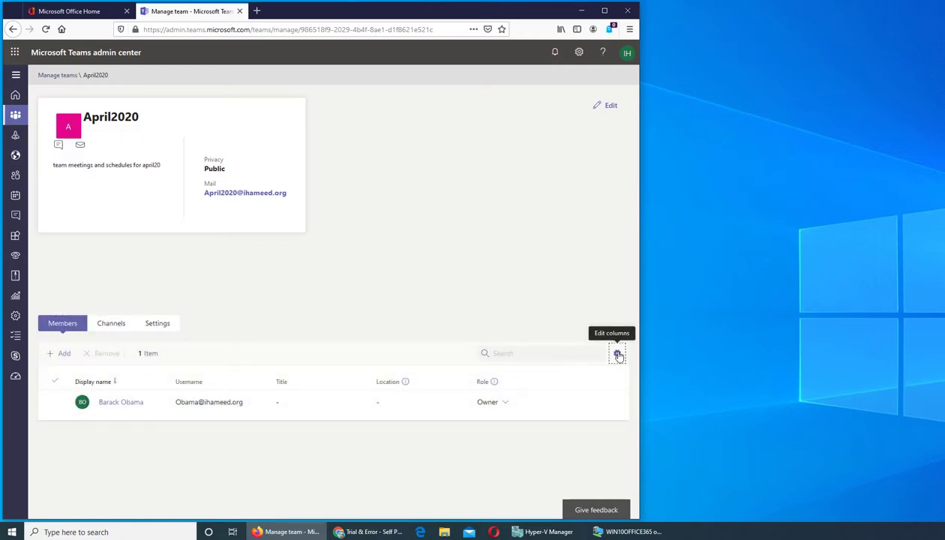
{"action": "left_click", "coordinate": [616, 353]}
{"action": "left_click", "coordinate": [545, 497]}
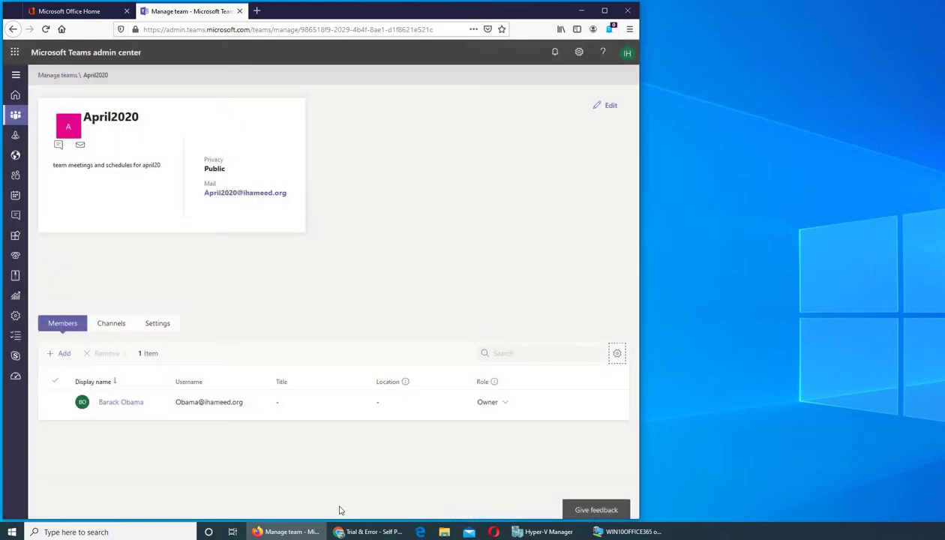
{"action": "left_click", "coordinate": [154, 323]}
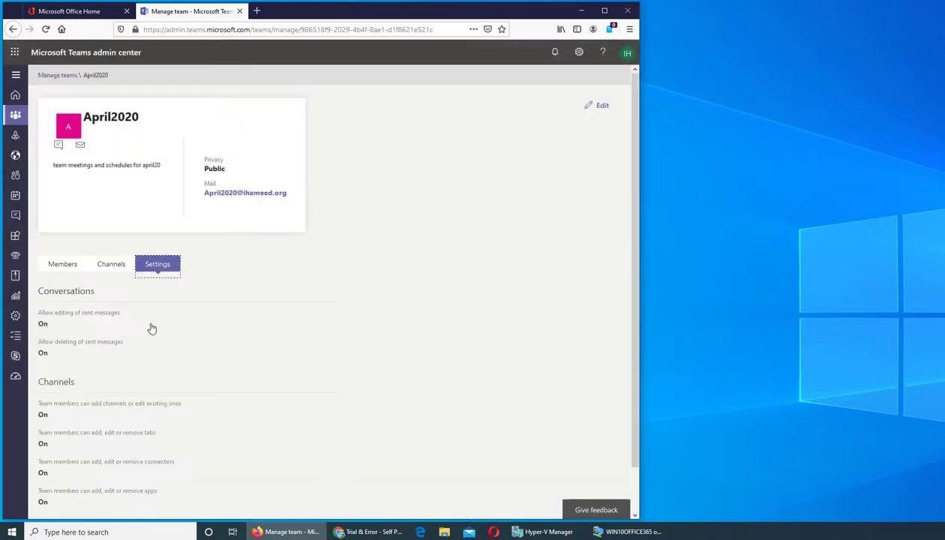
{"action": "scroll", "coordinate": [224, 308], "scroll_direction": "down", "scroll_amount": 1}
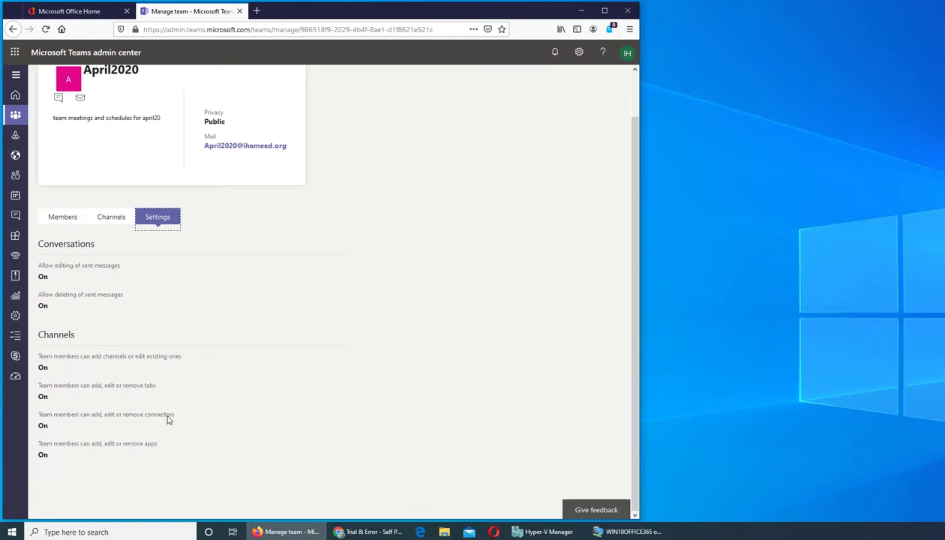
Start adding members to the April2020 team and select the non-admin account found by searching the user's first name.
{"action": "left_click", "coordinate": [79, 219]}
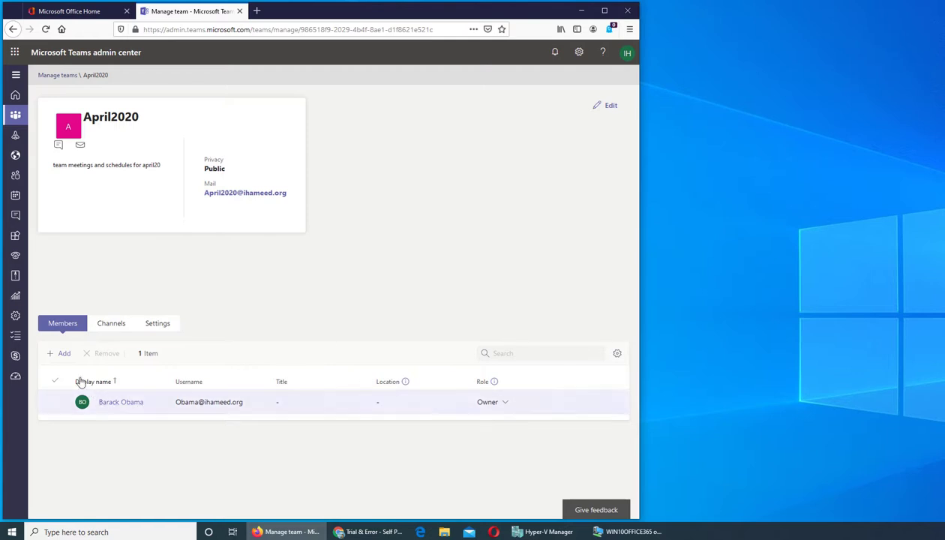
{"action": "left_click", "coordinate": [64, 353]}
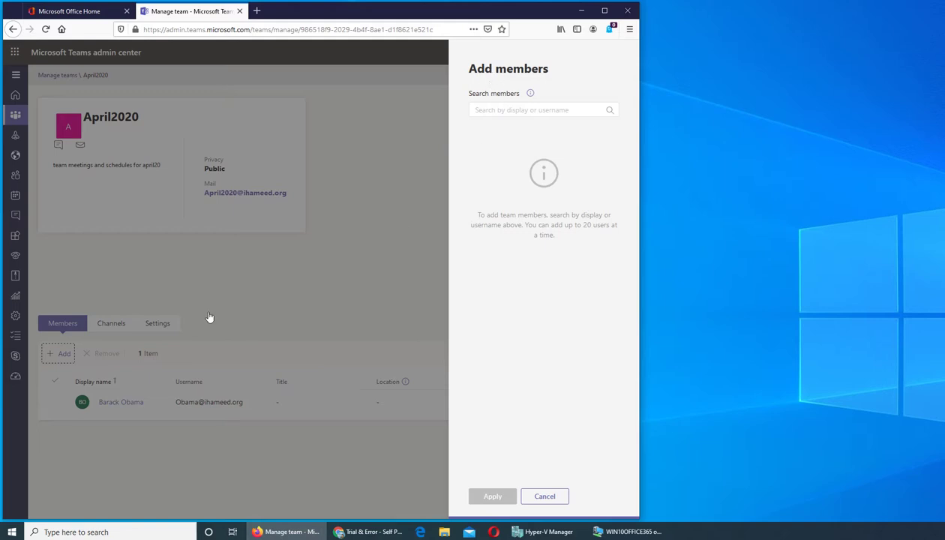
{"action": "left_click", "coordinate": [509, 110]}
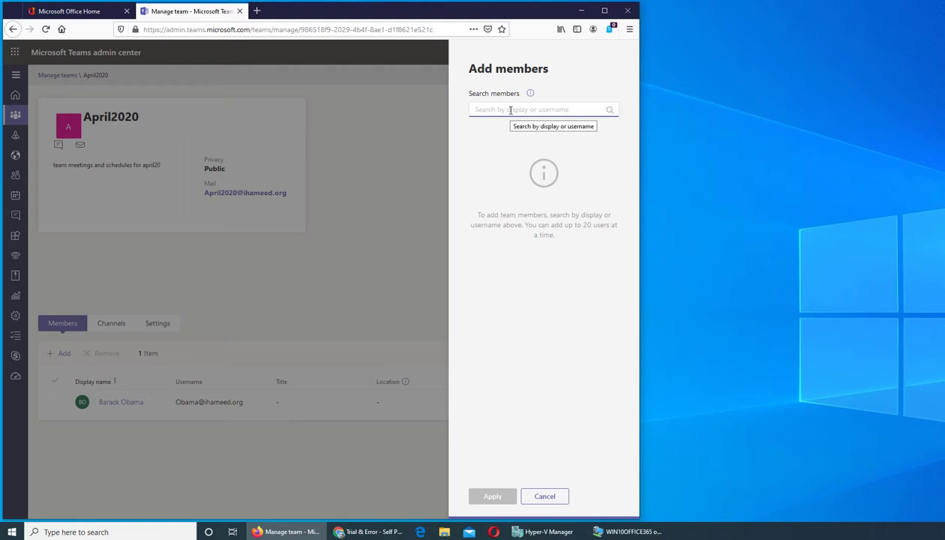
{"action": "type", "text": "imran"}
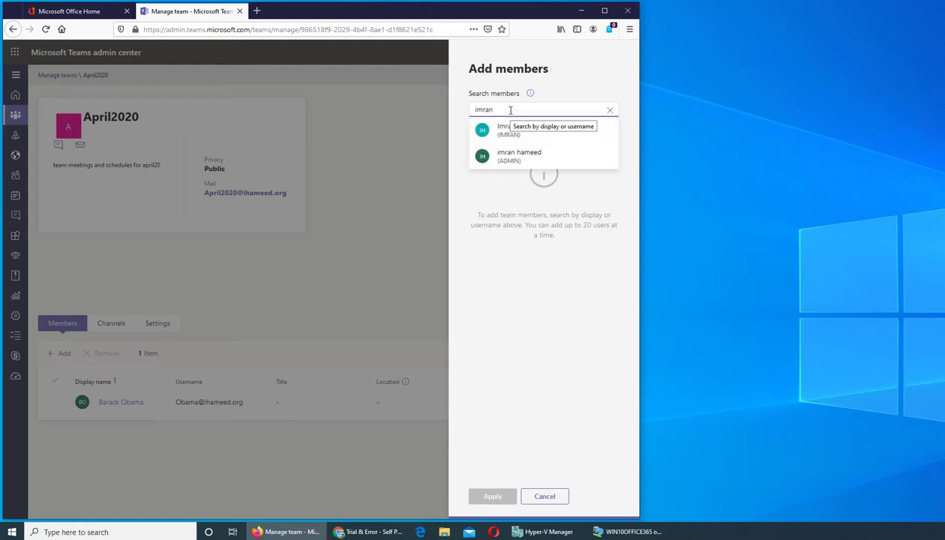
{"action": "left_click", "coordinate": [525, 133]}
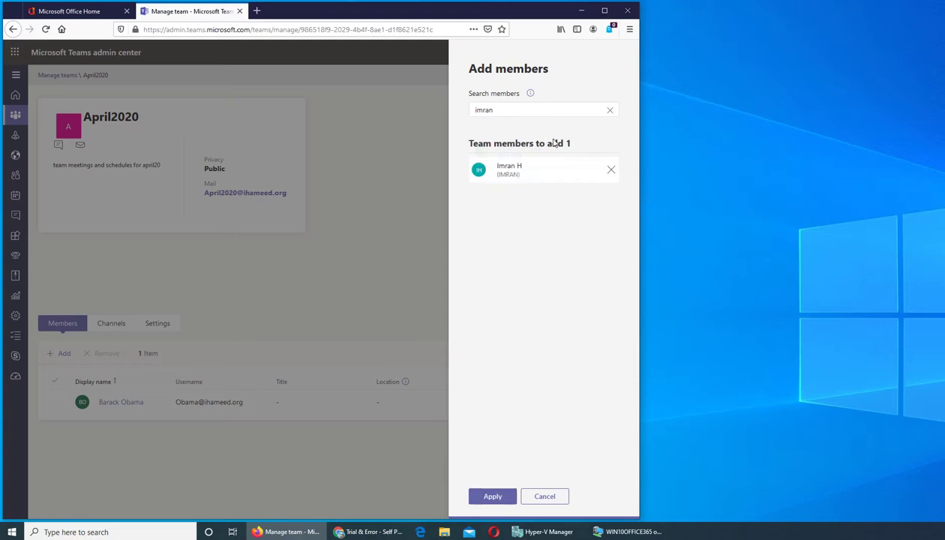
Search for "bush" and "trump" and include George Bush and Donald Trump among the members to add.
{"action": "left_click", "coordinate": [517, 110]}
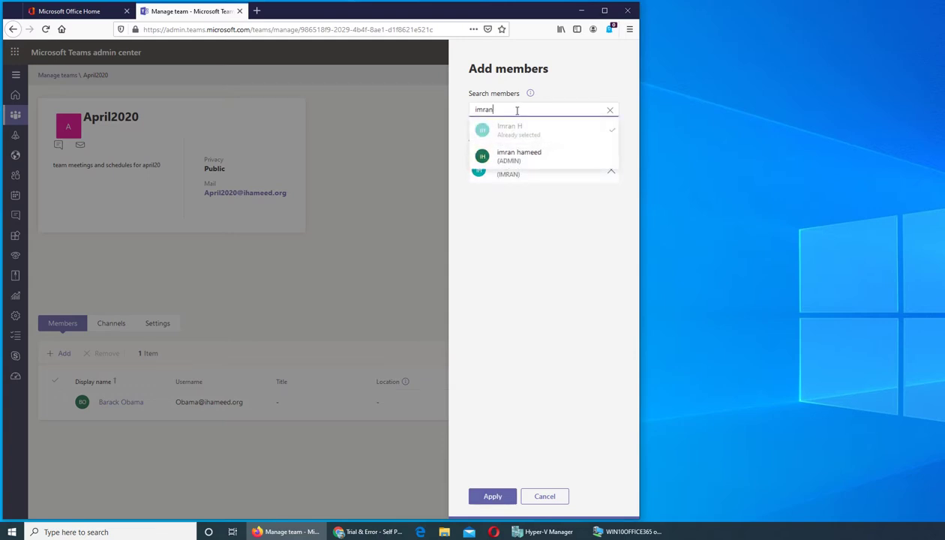
{"action": "key", "text": "BackSpace"}
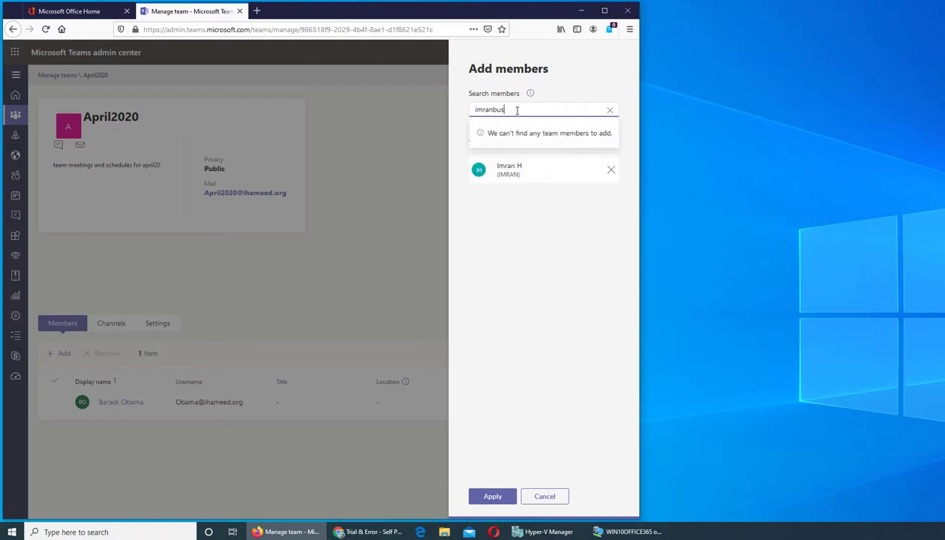
{"action": "key", "text": "BackSpace"}
{"action": "key", "text": "BackSpace"}
{"action": "key", "text": "BackSpace"}
{"action": "key", "text": "BackSpace"}
{"action": "type", "text": "bush"}
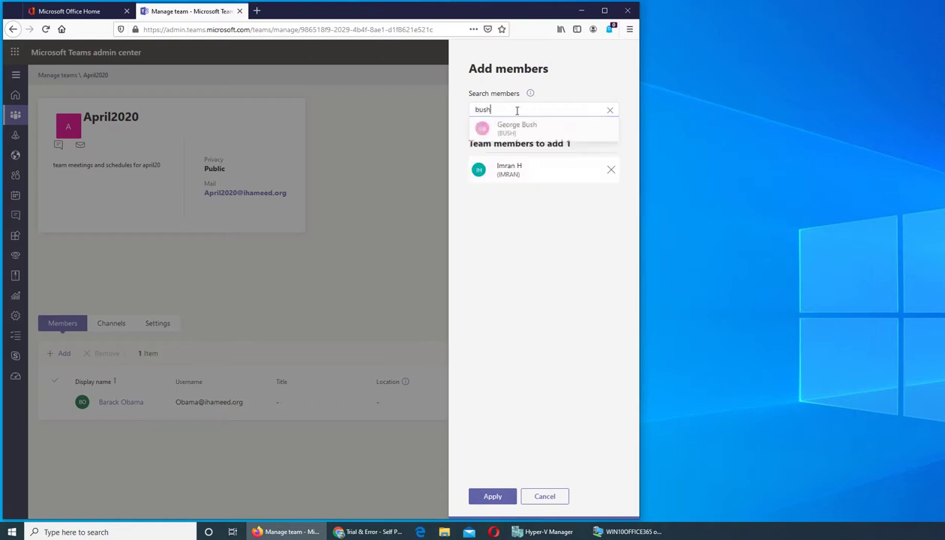
{"action": "left_click", "coordinate": [515, 131]}
{"action": "double_click", "coordinate": [507, 111]}
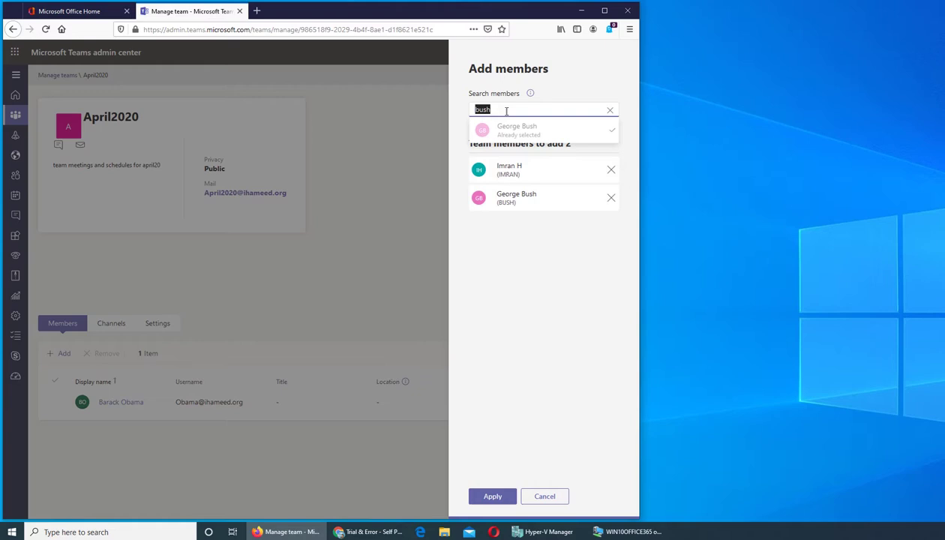
{"action": "type", "text": "trump"}
{"action": "key", "text": "Down"}
{"action": "key", "text": "Return"}
Search for "bill", include Bill Clinton, and apply the member additions to the April2020 team.
{"action": "double_click", "coordinate": [507, 111]}
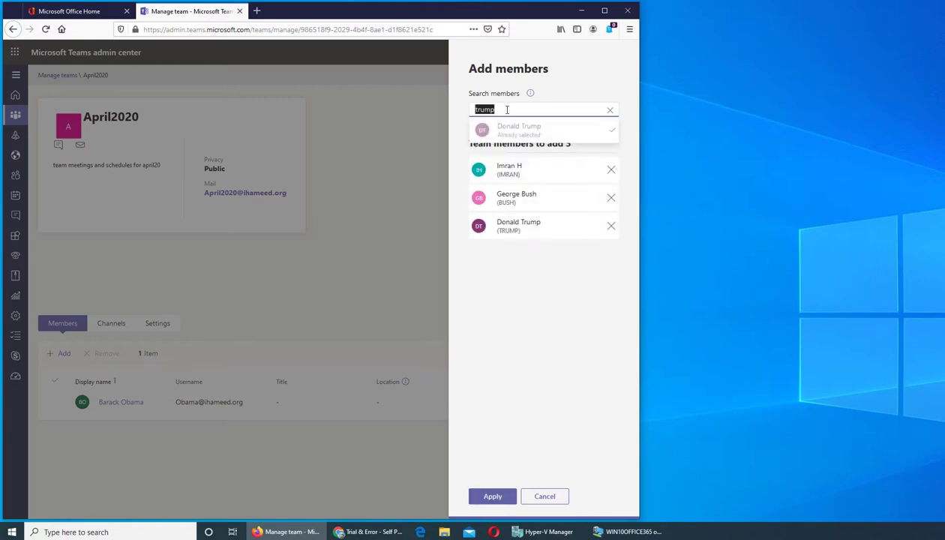
{"action": "type", "text": "bill"}
{"action": "key", "text": "Down"}
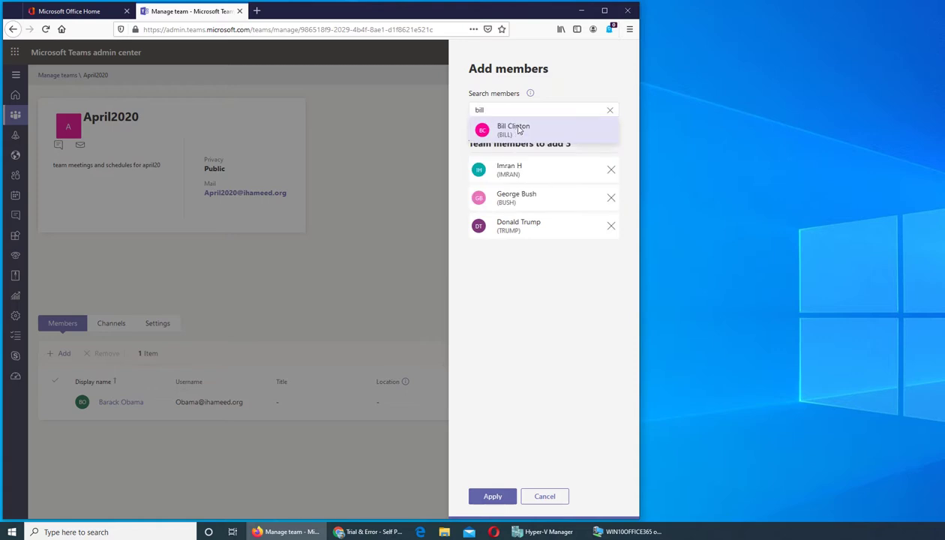
{"action": "key", "text": "Return"}
{"action": "left_click", "coordinate": [492, 495]}
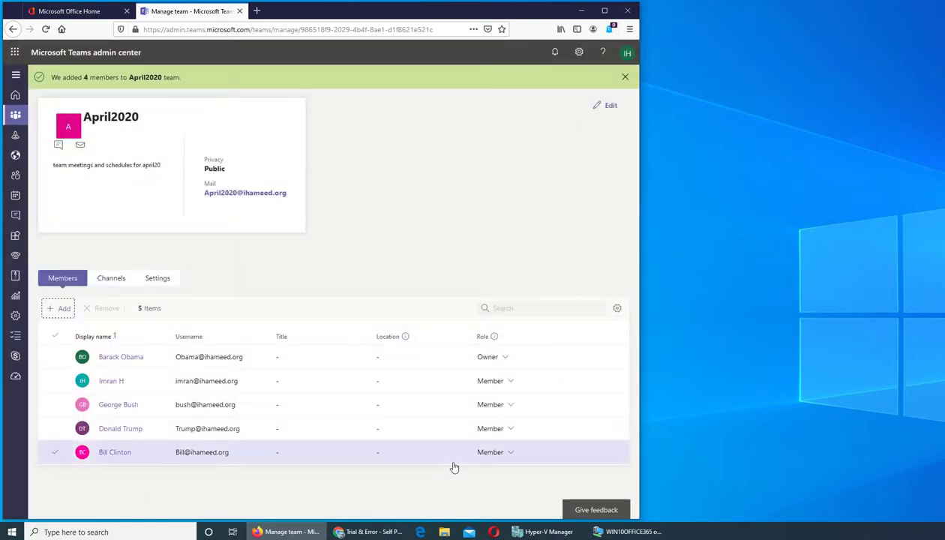
Change Bill Clinton's role in the April2020 team to Owner.
{"action": "left_click", "coordinate": [508, 454]}
{"action": "left_click", "coordinate": [501, 478]}
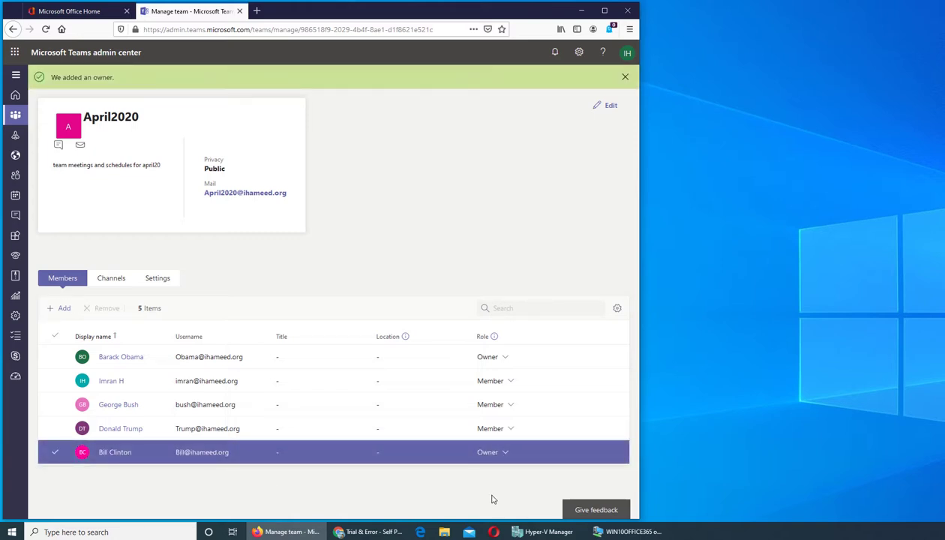
Return to the teams list, reload it and check the April2020 team's member and owner information.
{"action": "mouse_move", "coordinate": [18, 116]}
{"action": "left_click", "coordinate": [58, 133]}
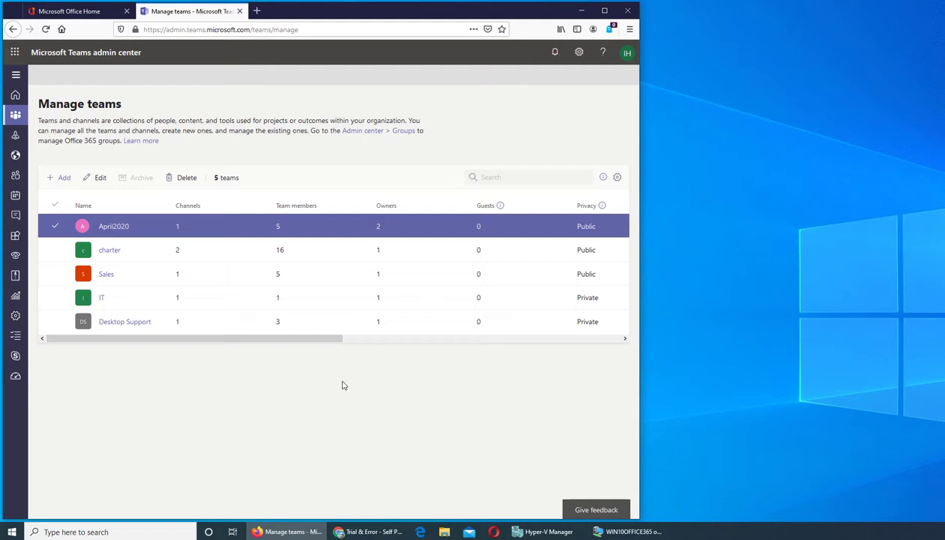
{"action": "left_click", "coordinate": [45, 30]}
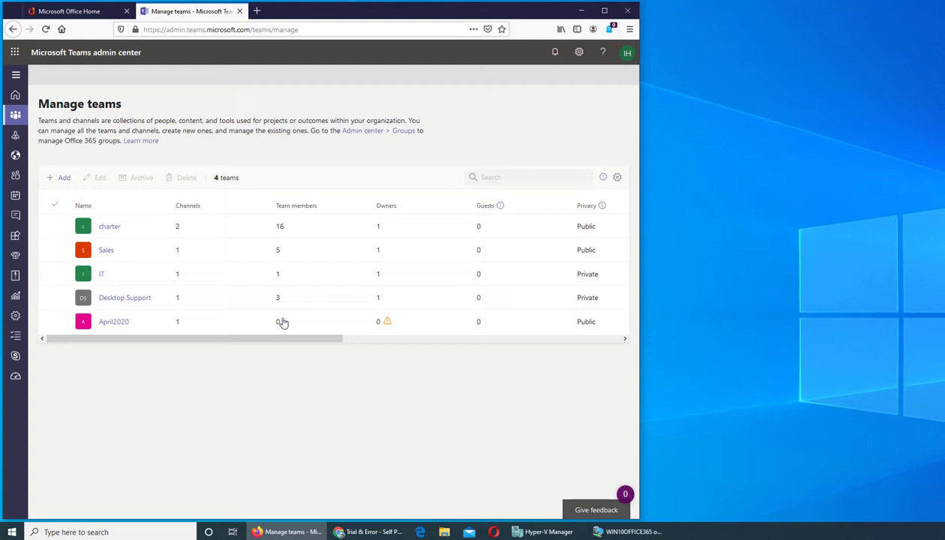
{"action": "left_click", "coordinate": [386, 324]}
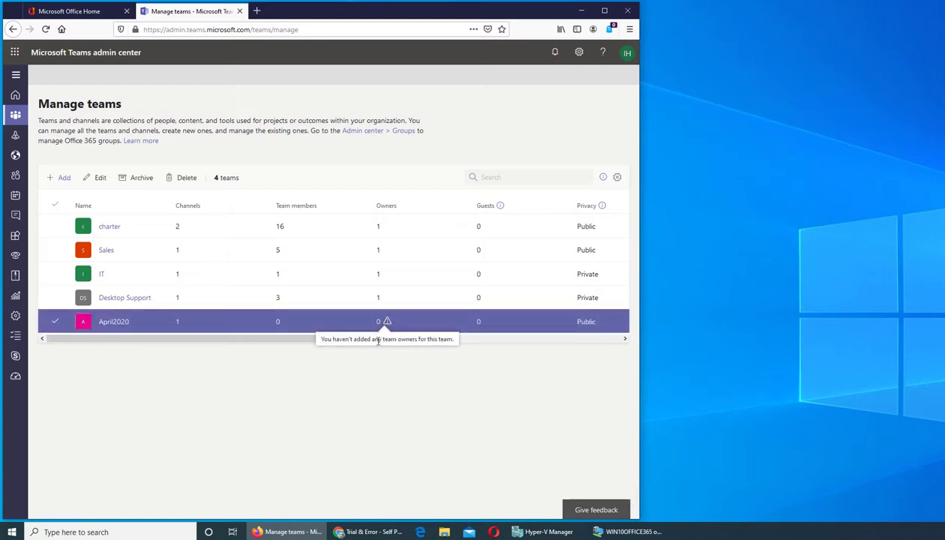
Open the April2020 team and change Barack Obama's role to Member.
{"action": "left_click", "coordinate": [114, 321]}
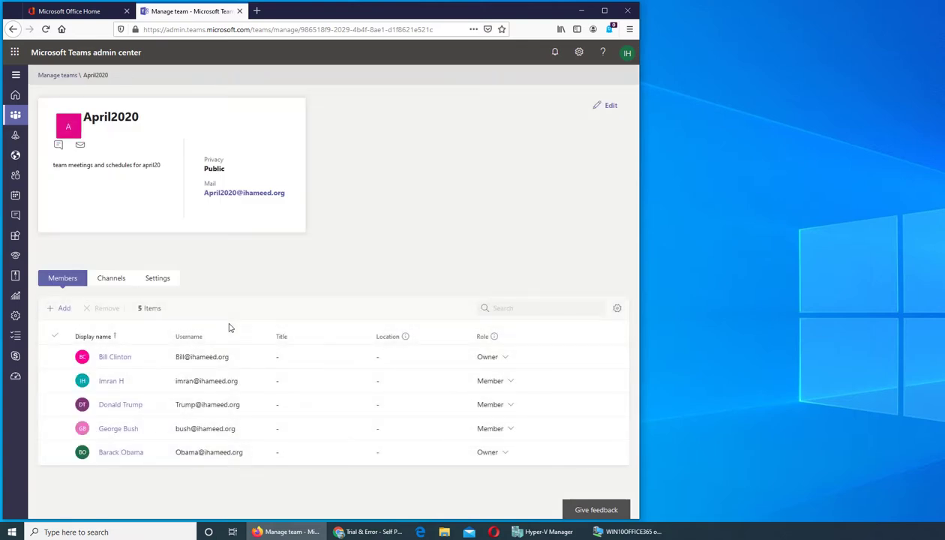
{"action": "left_click", "coordinate": [498, 454]}
{"action": "left_click", "coordinate": [498, 490]}
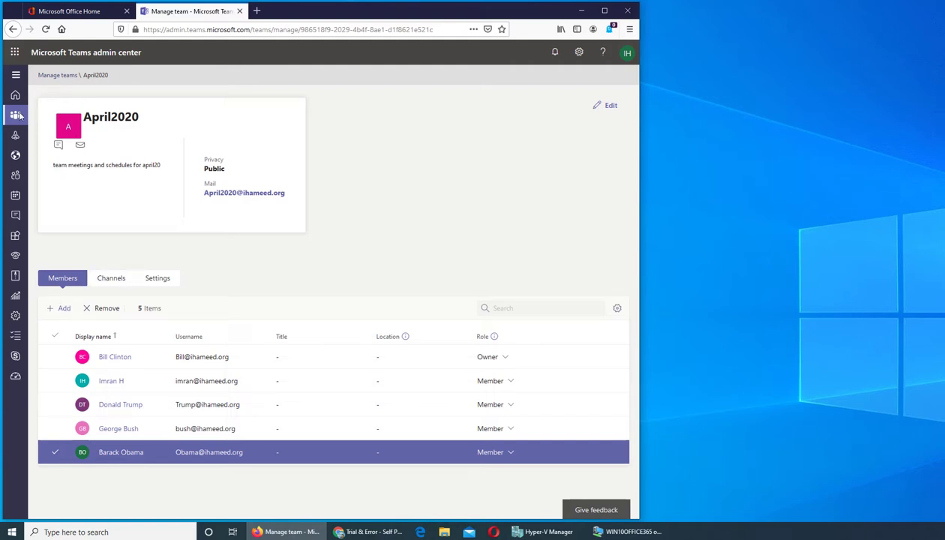
Go back to the list of all teams, refresh it and check the April2020 team's owner status.
{"action": "mouse_move", "coordinate": [18, 114]}
{"action": "left_click", "coordinate": [46, 135]}
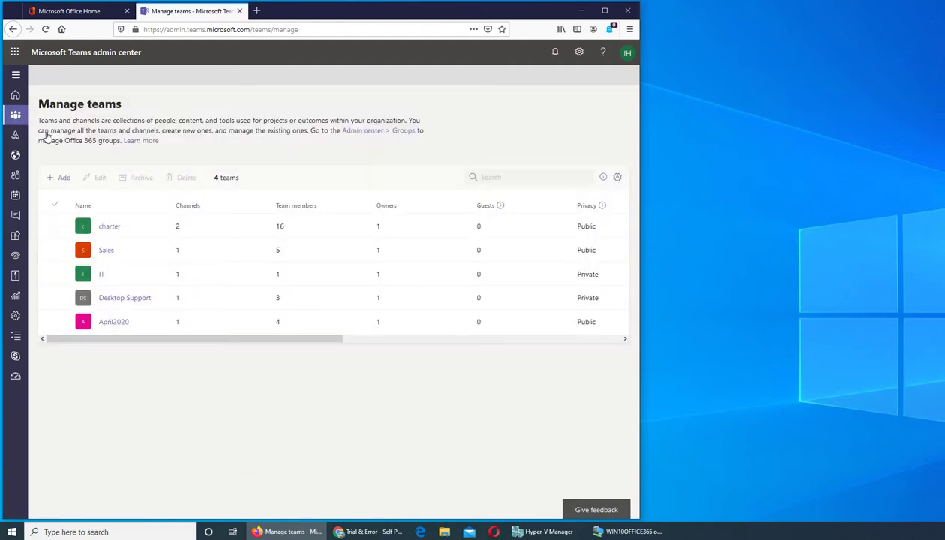
{"action": "left_click", "coordinate": [46, 29]}
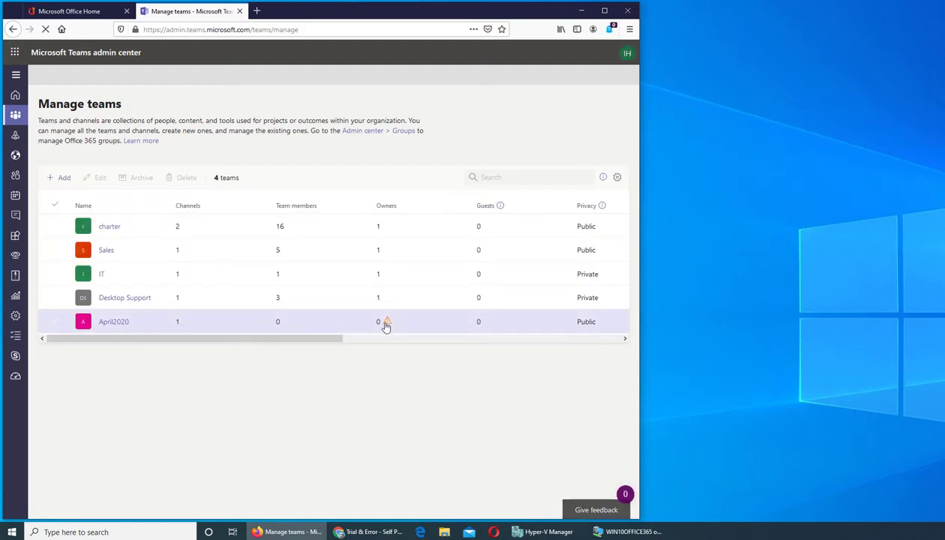
{"action": "left_click", "coordinate": [388, 324]}
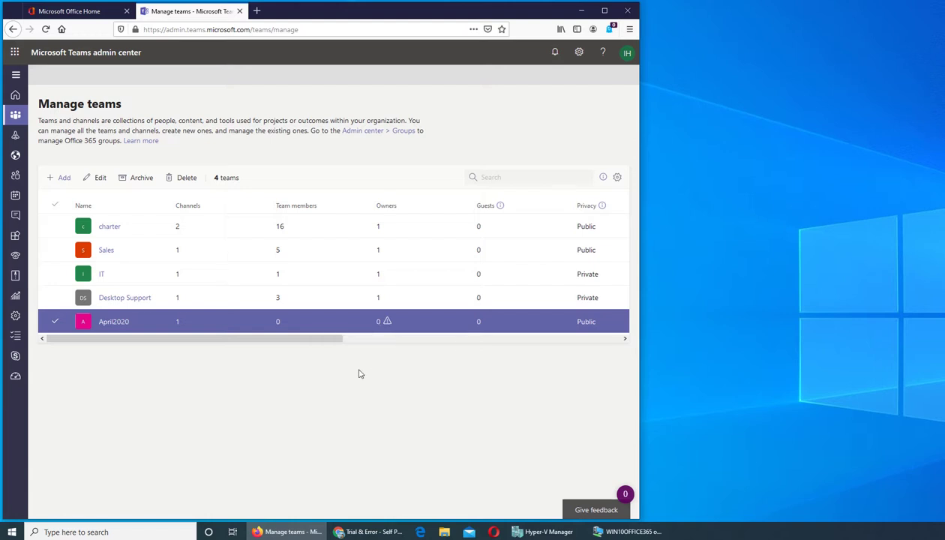
{"action": "left_click", "coordinate": [55, 323]}
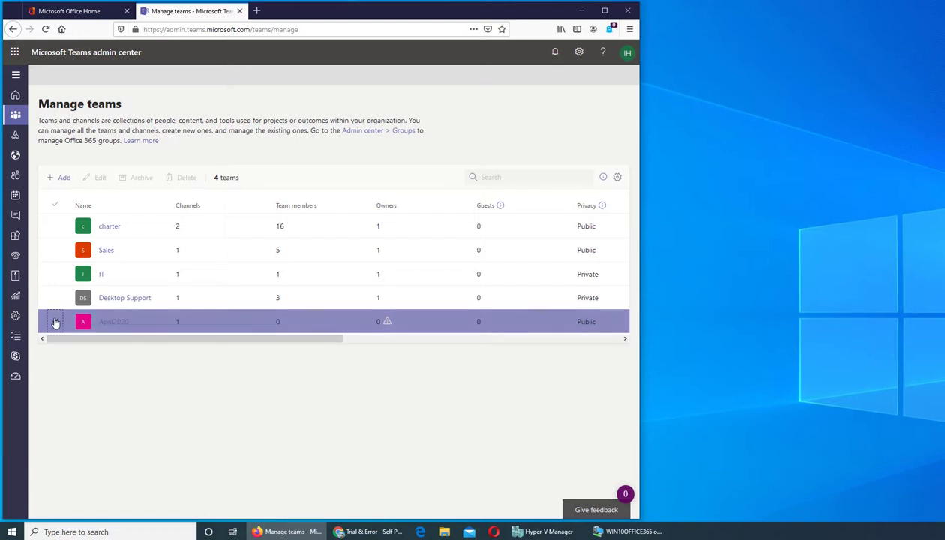
Open the April2020 team, view its editable team profile and close it without making changes.
{"action": "left_click", "coordinate": [105, 321]}
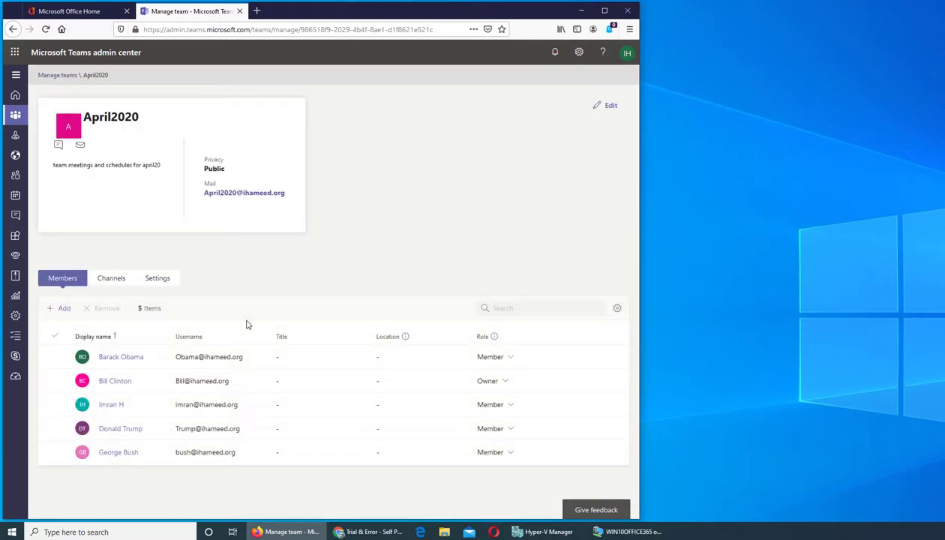
{"action": "left_click", "coordinate": [609, 105]}
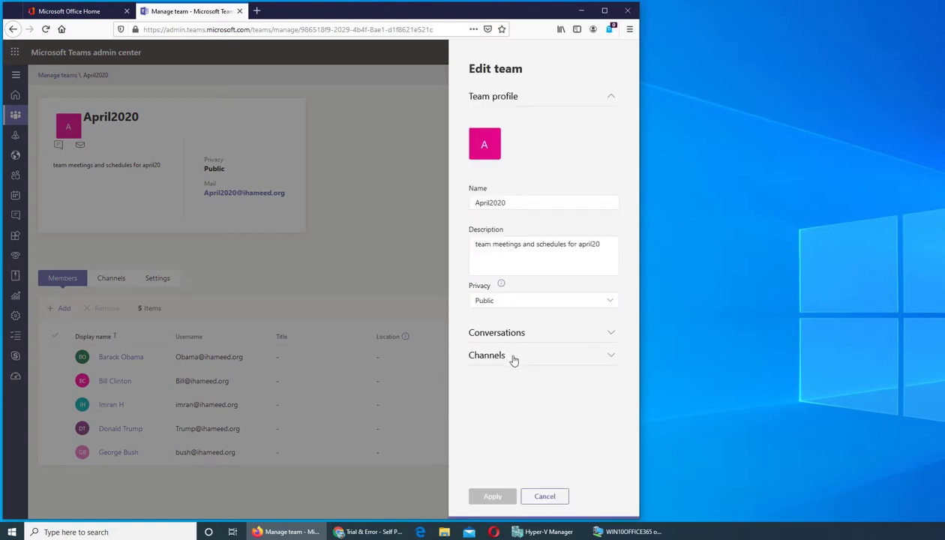
{"action": "left_click", "coordinate": [545, 496]}
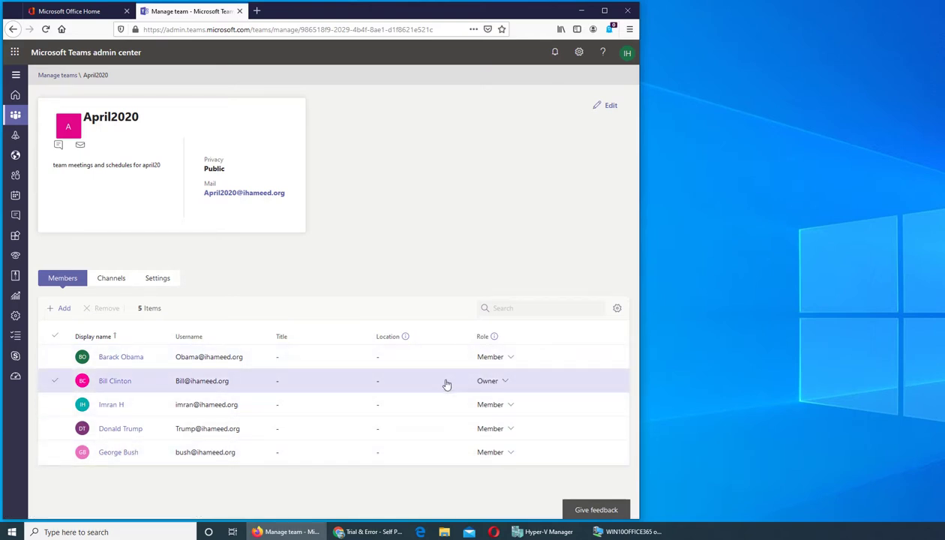
Add a Standard channel named "week1" with the description "activity on week 1" to the April2020 team.
{"action": "left_click", "coordinate": [110, 281]}
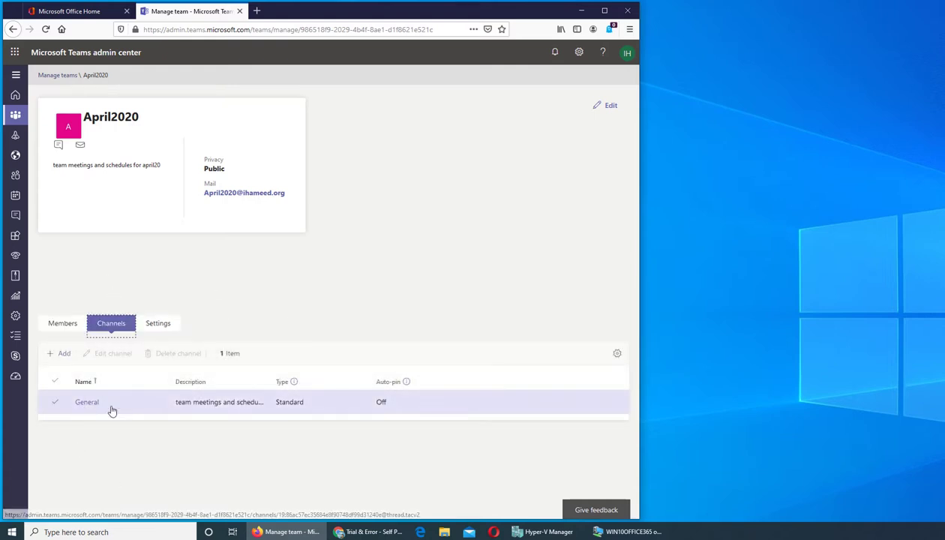
{"action": "left_click", "coordinate": [63, 360]}
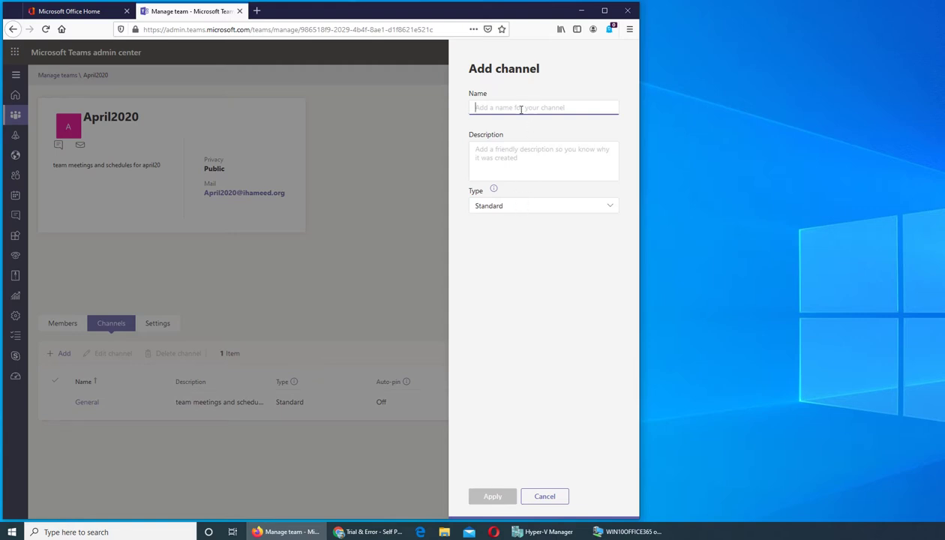
{"action": "type", "text": "week1"}
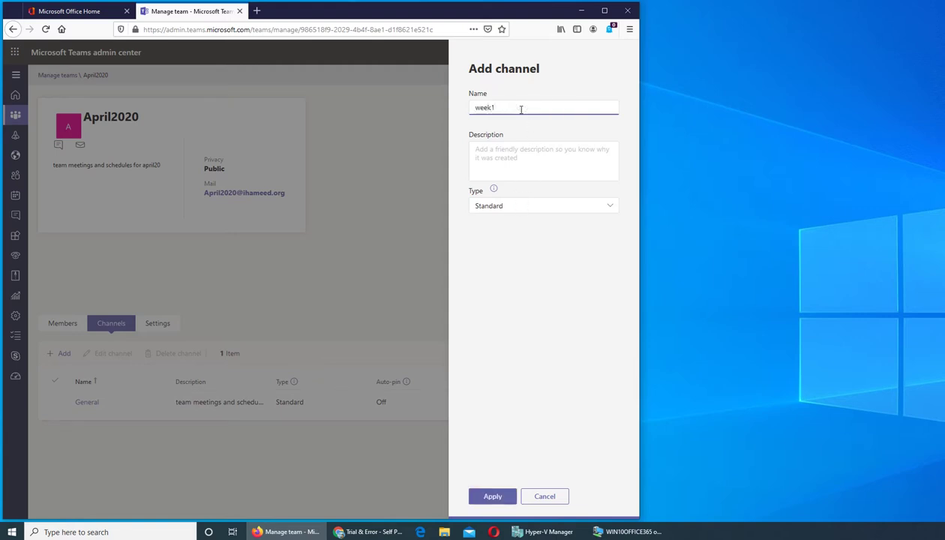
{"action": "left_click", "coordinate": [510, 150]}
{"action": "type", "text": "activity on week 1"}
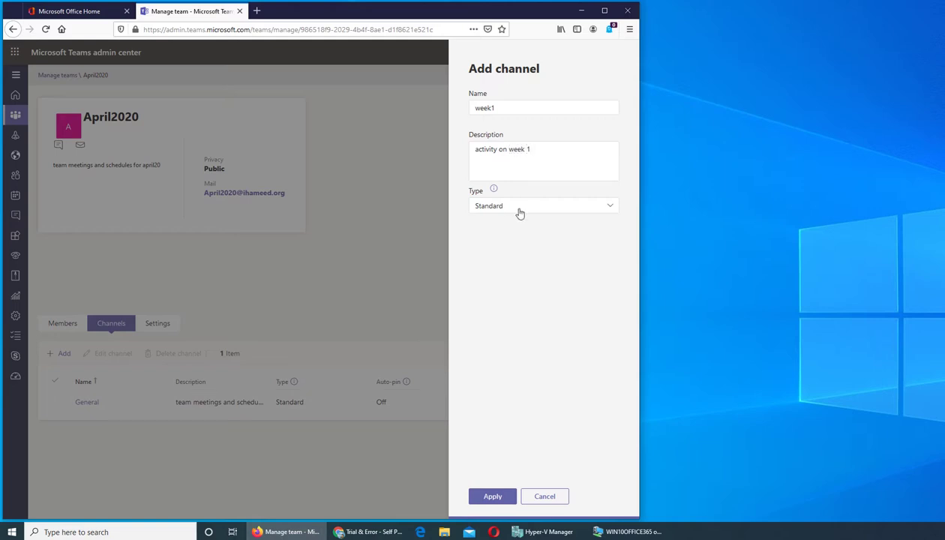
{"action": "left_click", "coordinate": [520, 213]}
{"action": "left_click", "coordinate": [507, 242]}
{"action": "left_click", "coordinate": [492, 496]}
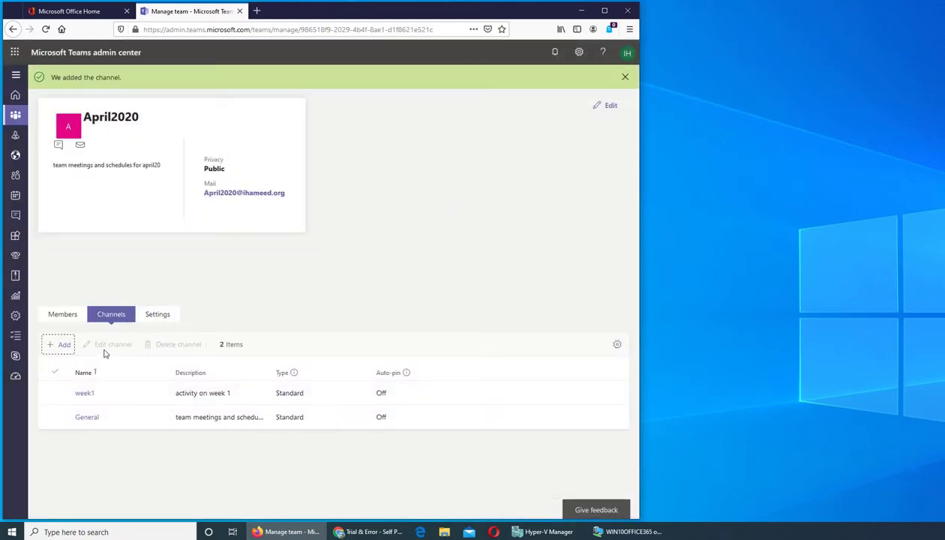
Open the week1 channel to review its details and members, and return to the teams list.
{"action": "left_click", "coordinate": [55, 392]}
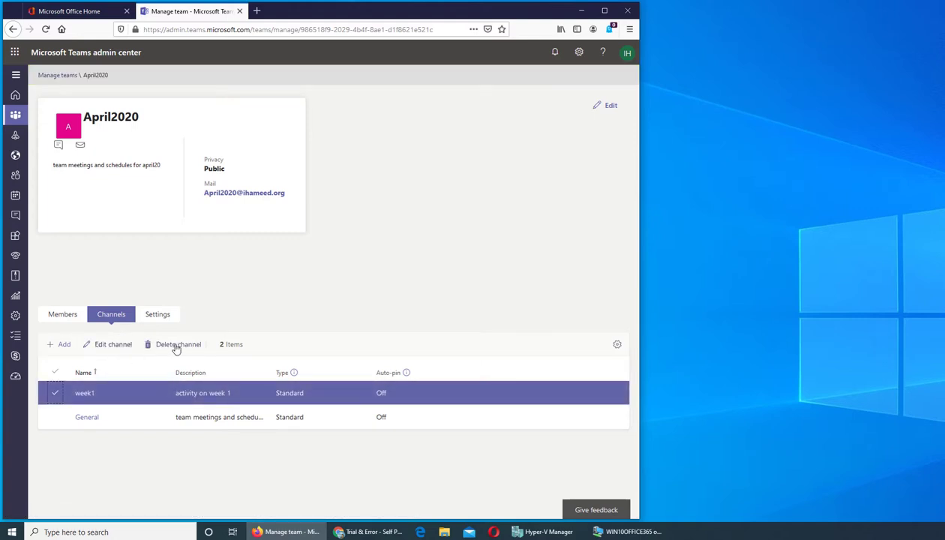
{"action": "left_click", "coordinate": [78, 393]}
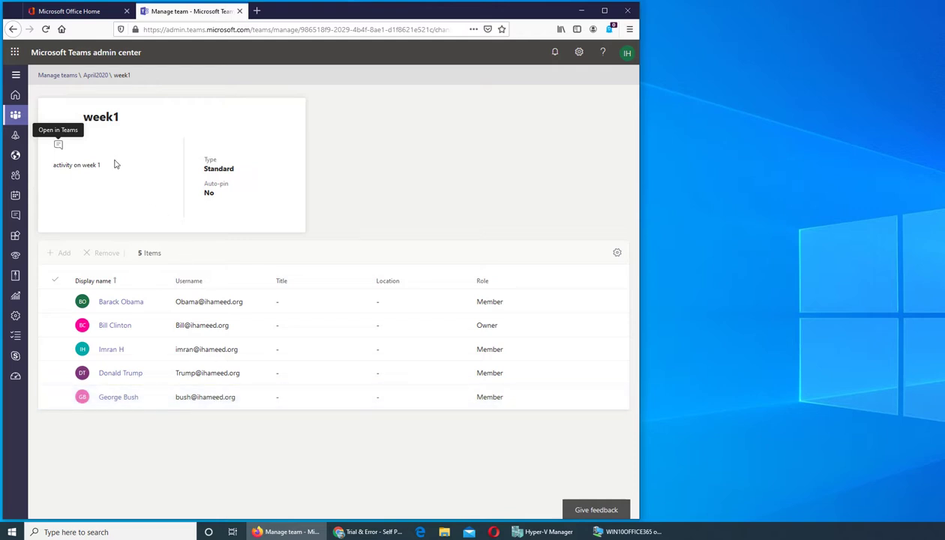
{"action": "mouse_move", "coordinate": [18, 114]}
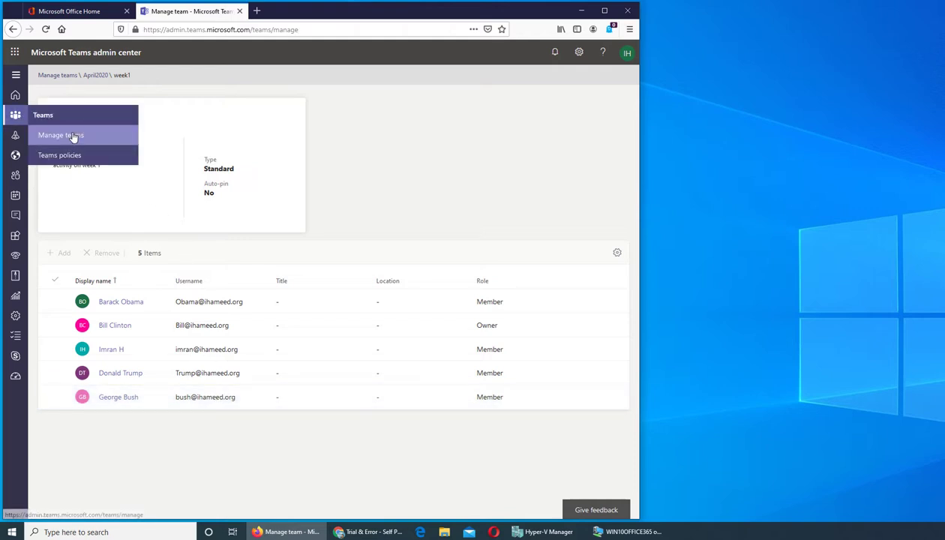
{"action": "left_click", "coordinate": [73, 137]}
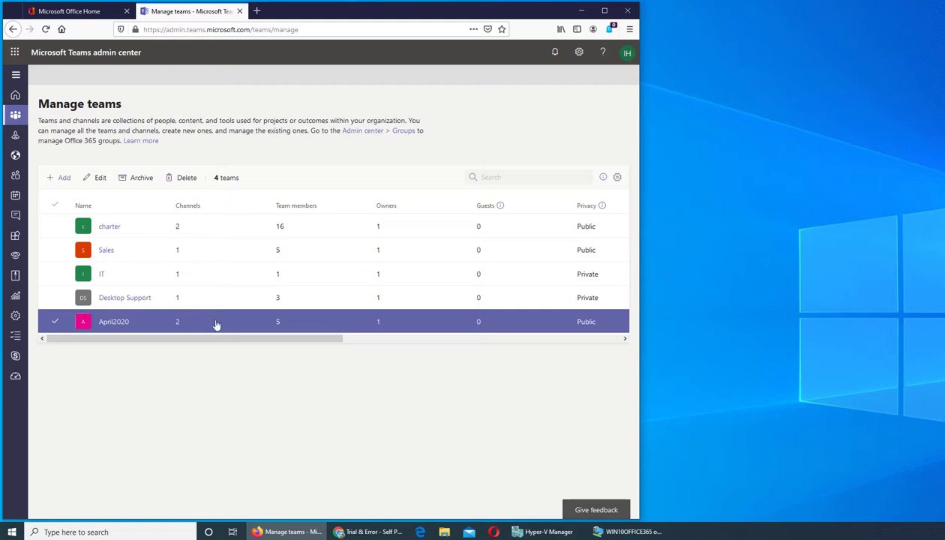
Archive the April2020 team from the teams list.
{"action": "mouse_move", "coordinate": [24, 113]}
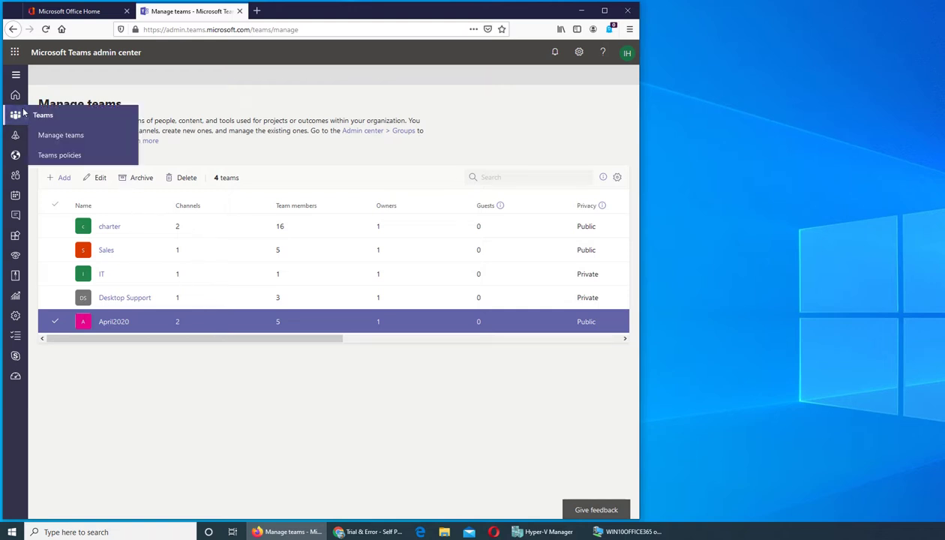
{"action": "left_click", "coordinate": [61, 139]}
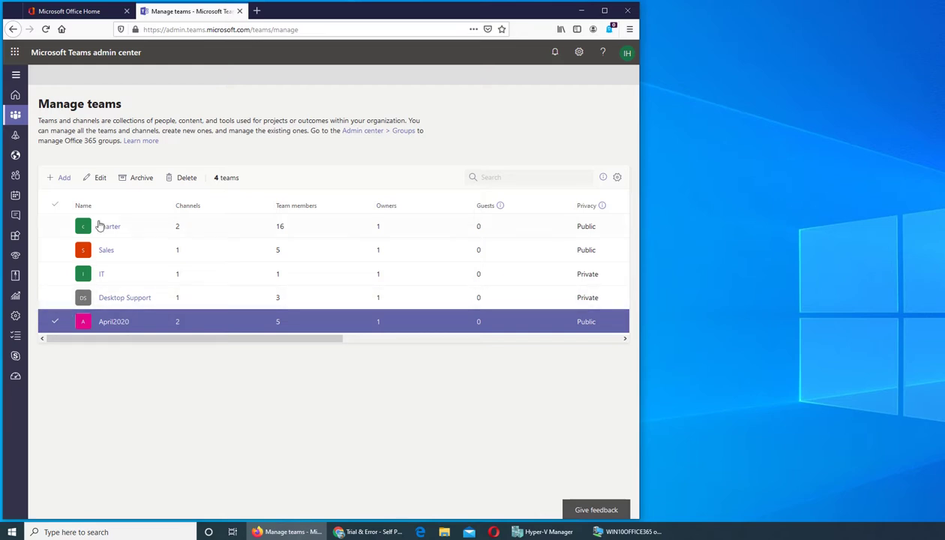
{"action": "left_click", "coordinate": [132, 182]}
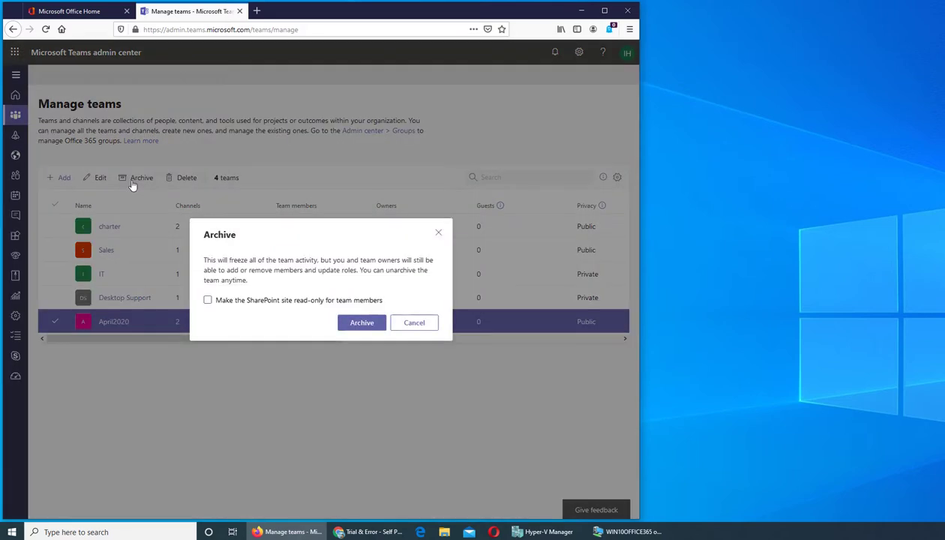
{"action": "left_click", "coordinate": [363, 323]}
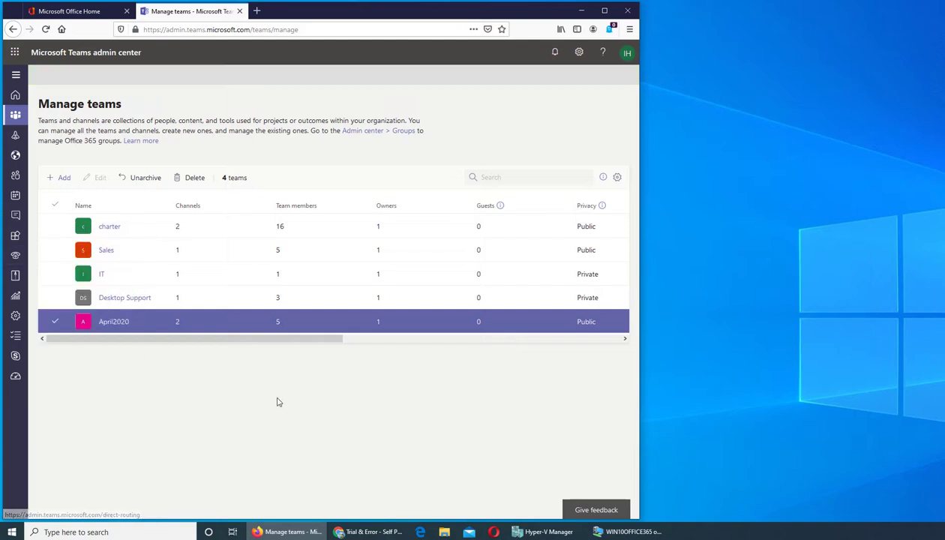
Deselect the April2020 team, reload the teams list and check the team's status.
{"action": "left_click", "coordinate": [54, 322]}
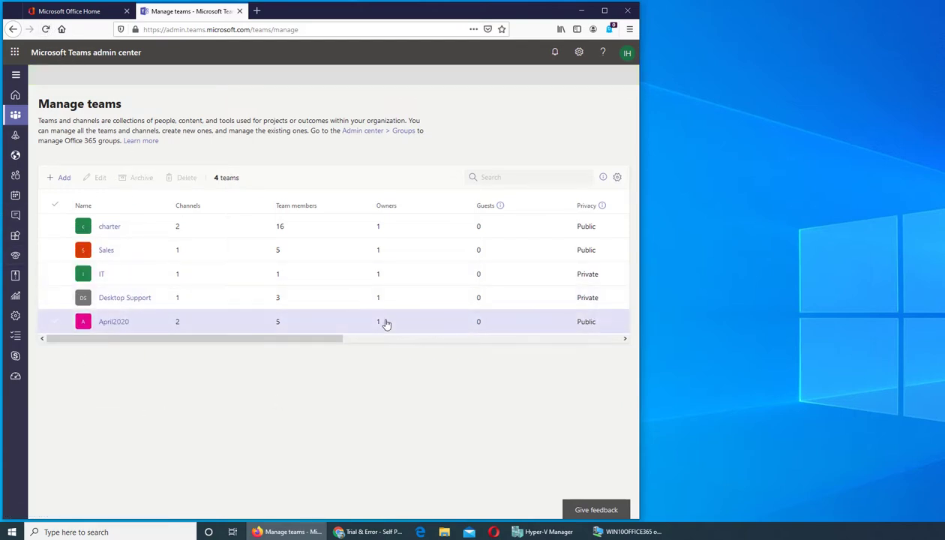
{"action": "left_click", "coordinate": [46, 30]}
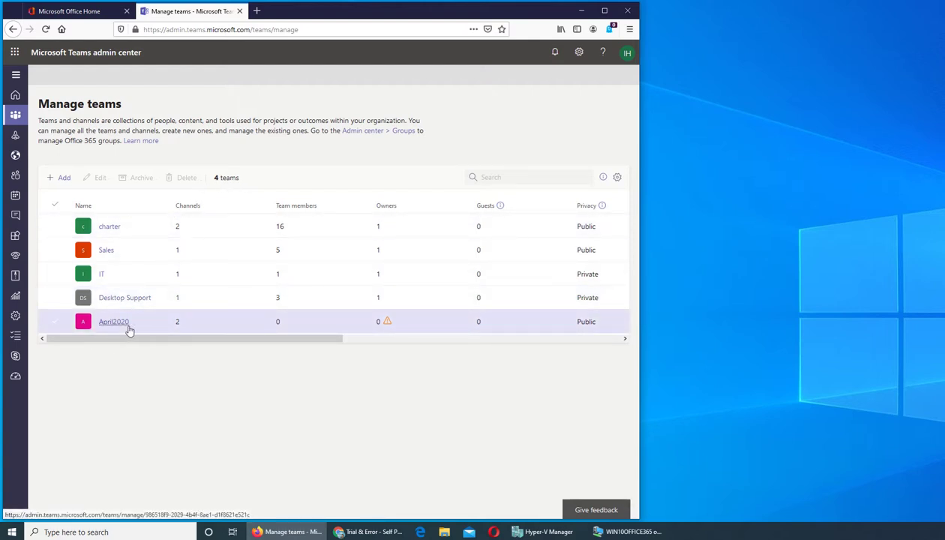
{"action": "left_click_drag", "start_coordinate": [132, 338], "coordinate": [316, 338]}
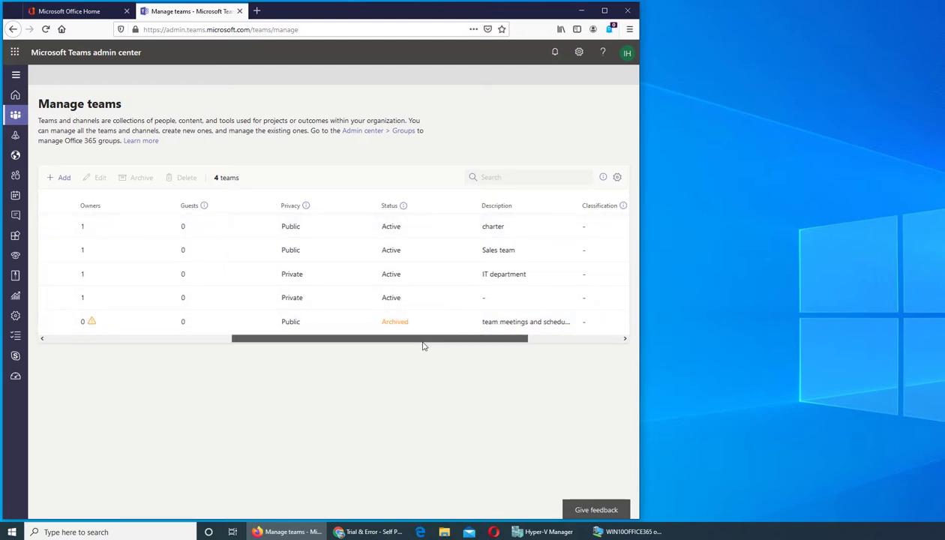
{"action": "left_click_drag", "start_coordinate": [424, 342], "coordinate": [241, 365]}
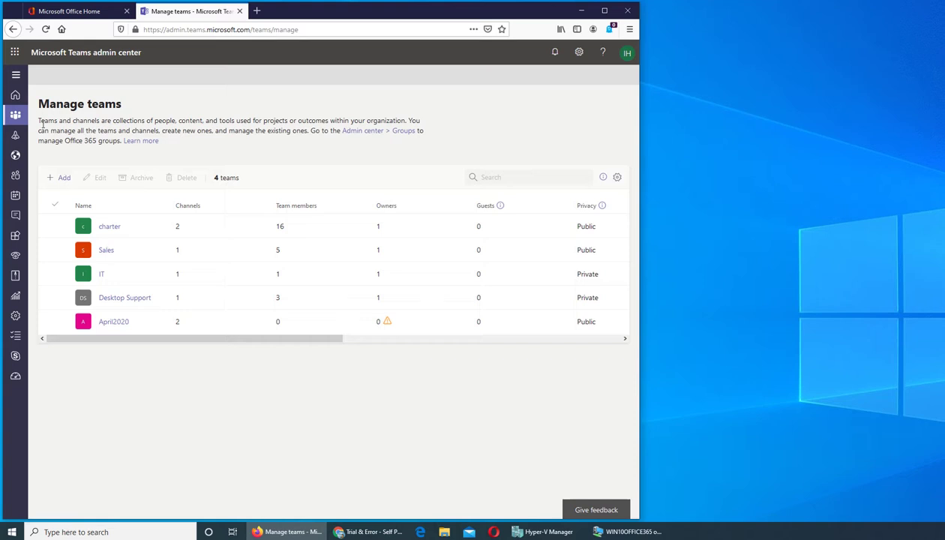
Open the Teams policies page.
{"action": "mouse_move", "coordinate": [19, 115]}
{"action": "left_click", "coordinate": [66, 157]}
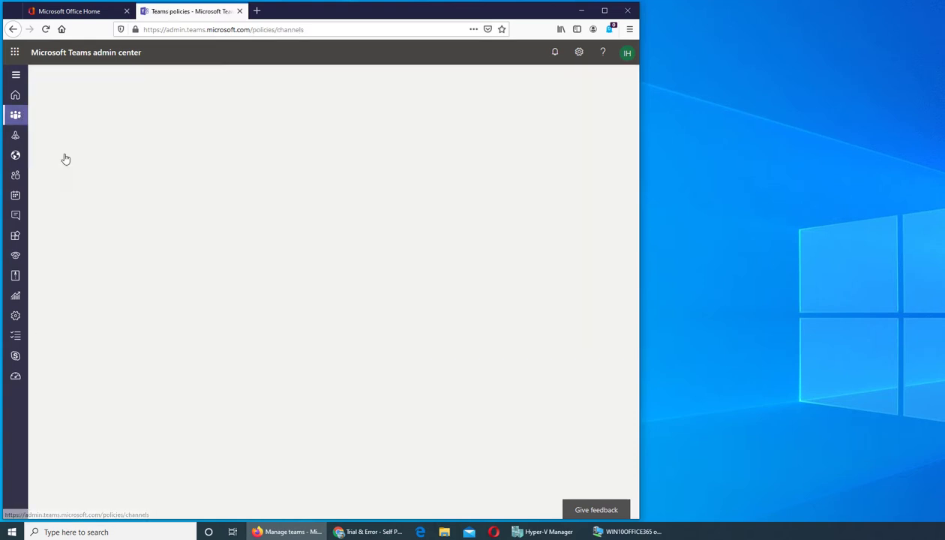